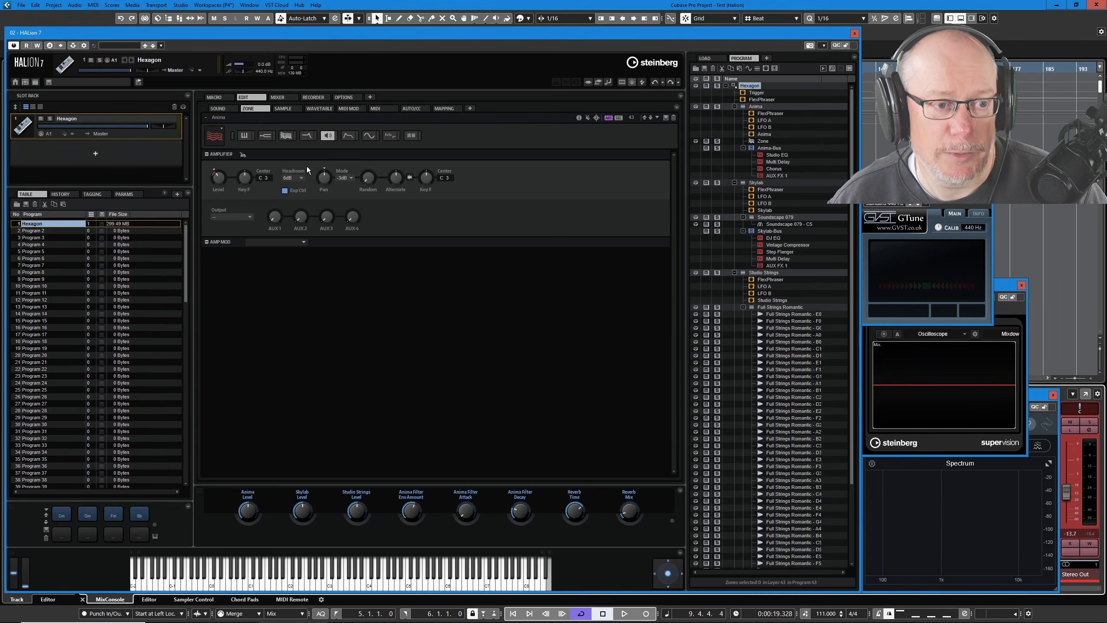
Show the zone's modulation matrix and compare the modulation rows of the Anima and Skylab layers.
left_click(410, 135)
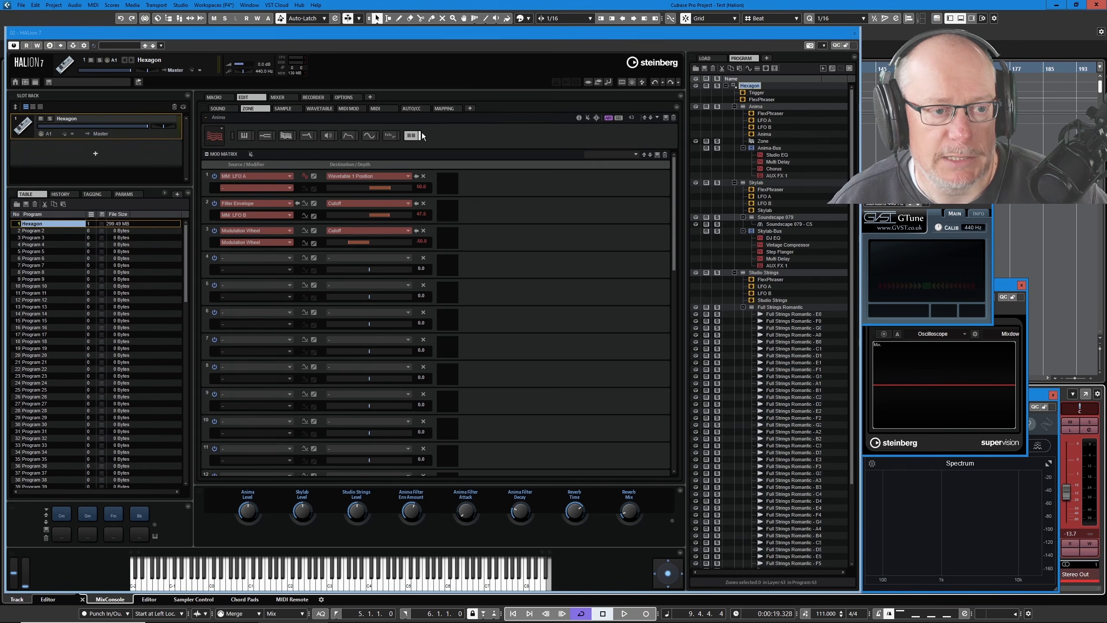
left_click(455, 236)
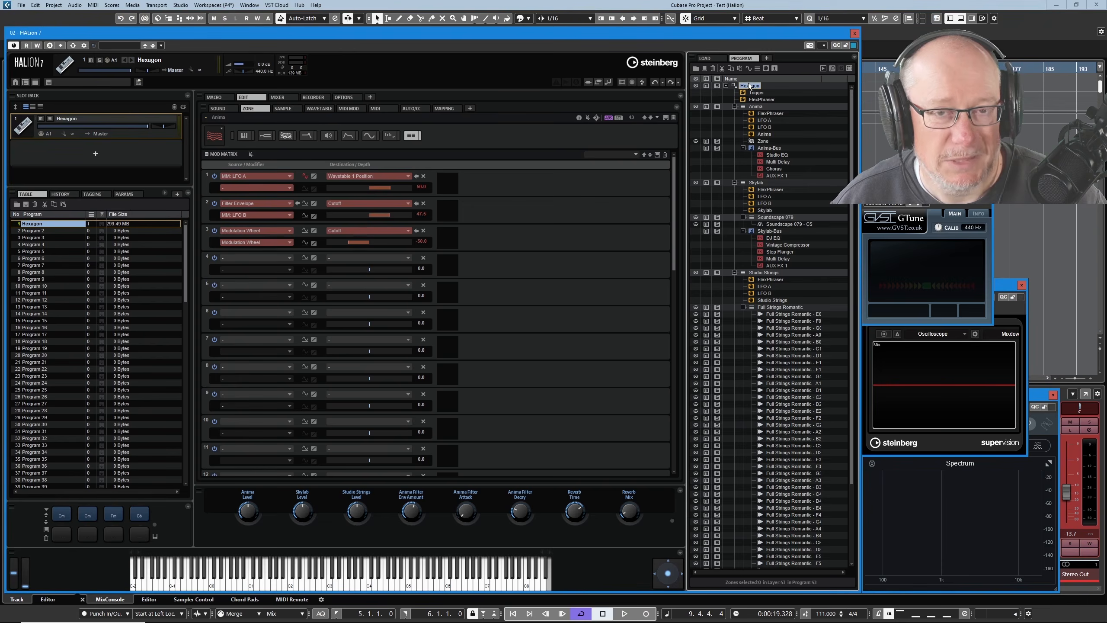
left_click(756, 108)
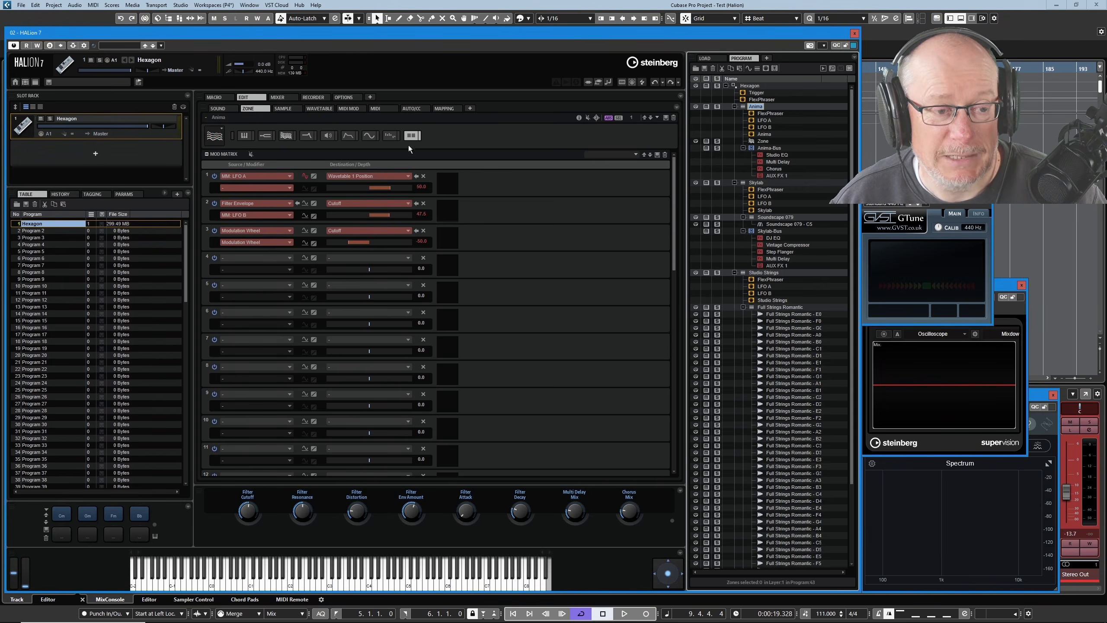
left_click(756, 183)
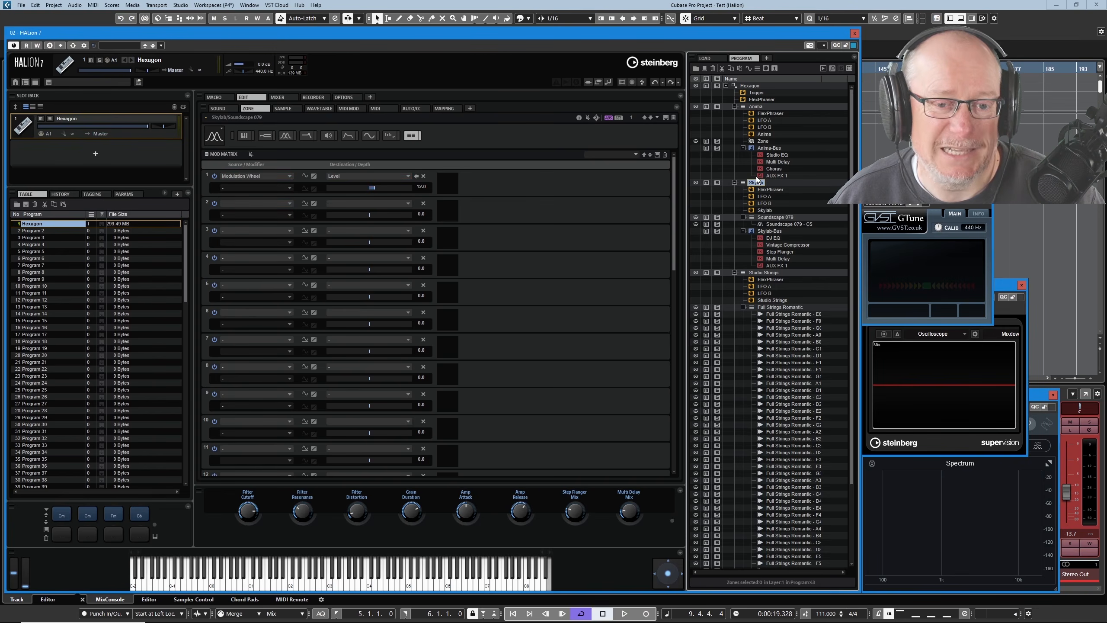
left_click(757, 108)
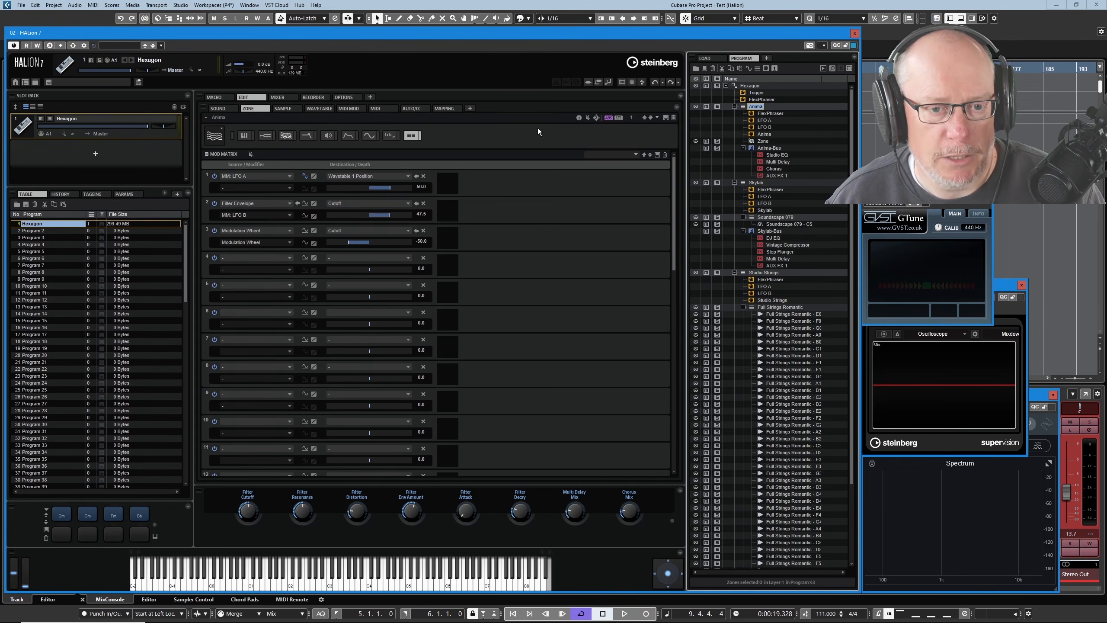
left_click(755, 184)
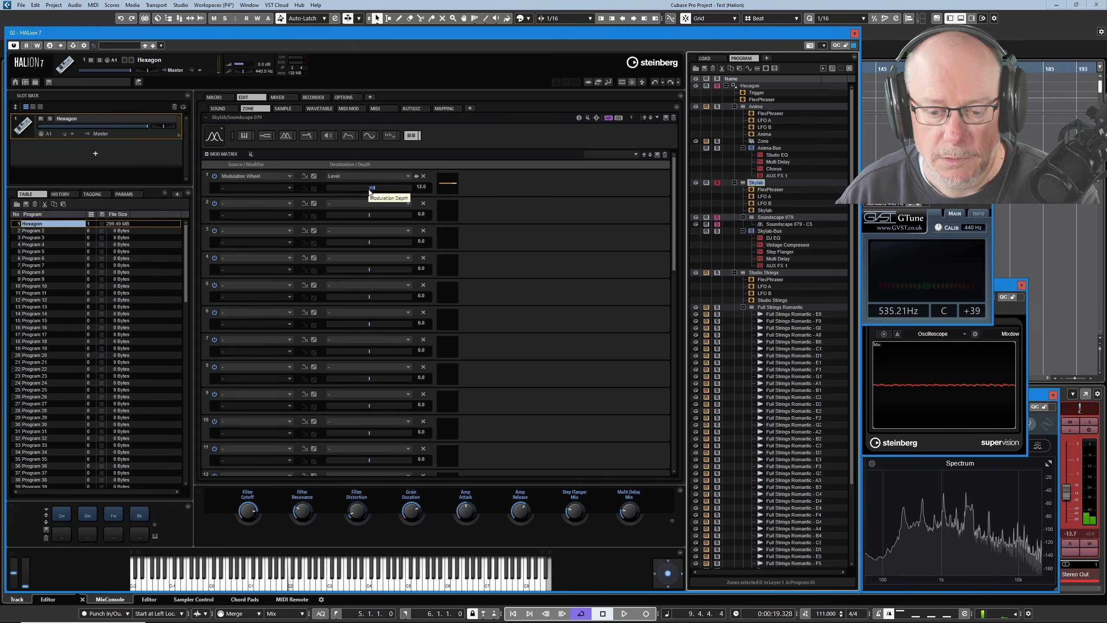
Bring up the Insight meter and switch it from the spectrum to the Loudness view.
left_click(923, 481)
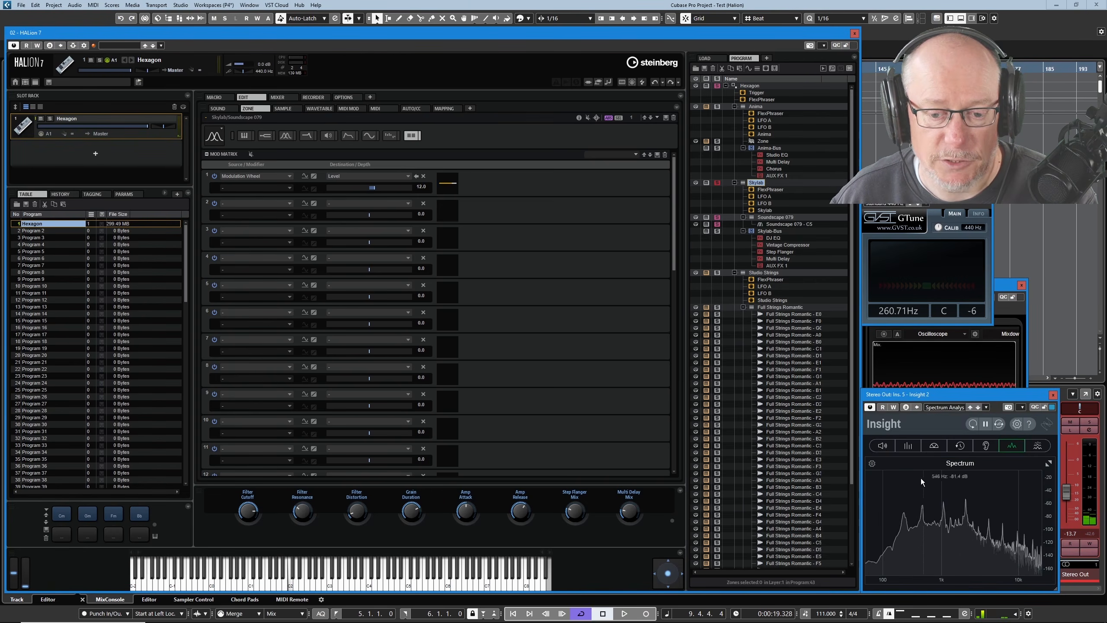
left_click(883, 445)
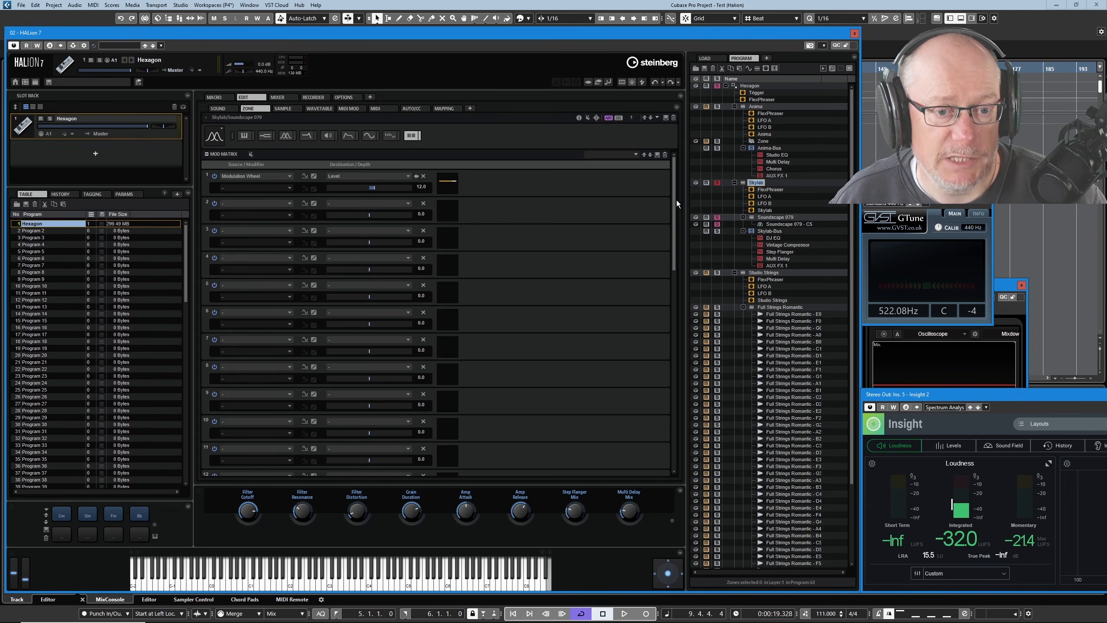
Route the modulation wheel to Pitch in Skylab's first matrix row with a depth of about 7, checking its source polarity.
left_click_drag(674, 196, 648, 338)
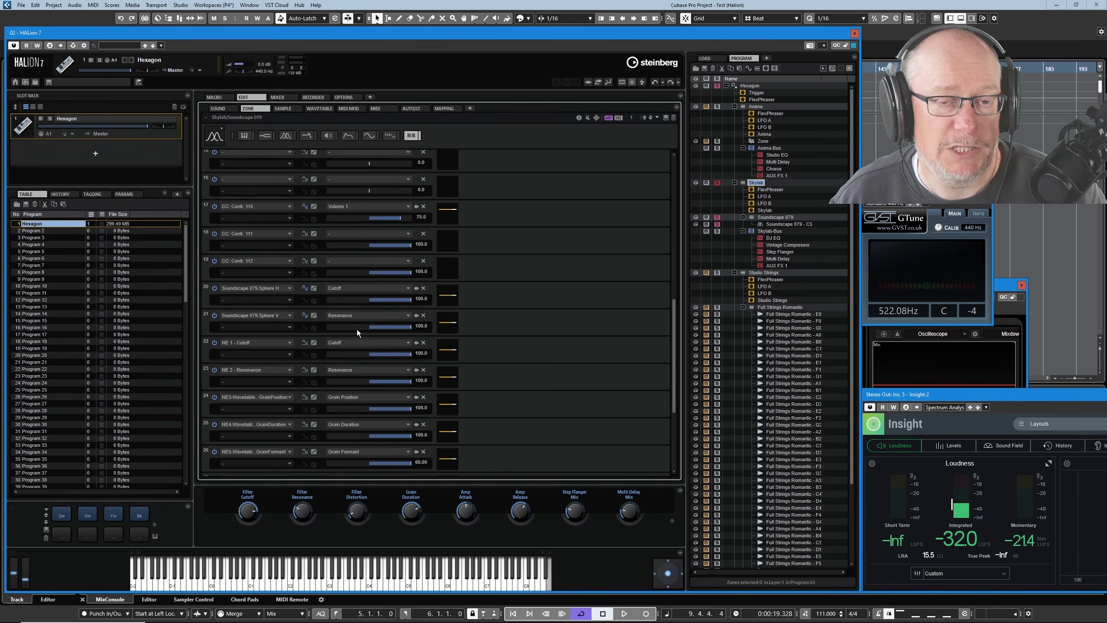
left_click_drag(675, 328, 680, 157)
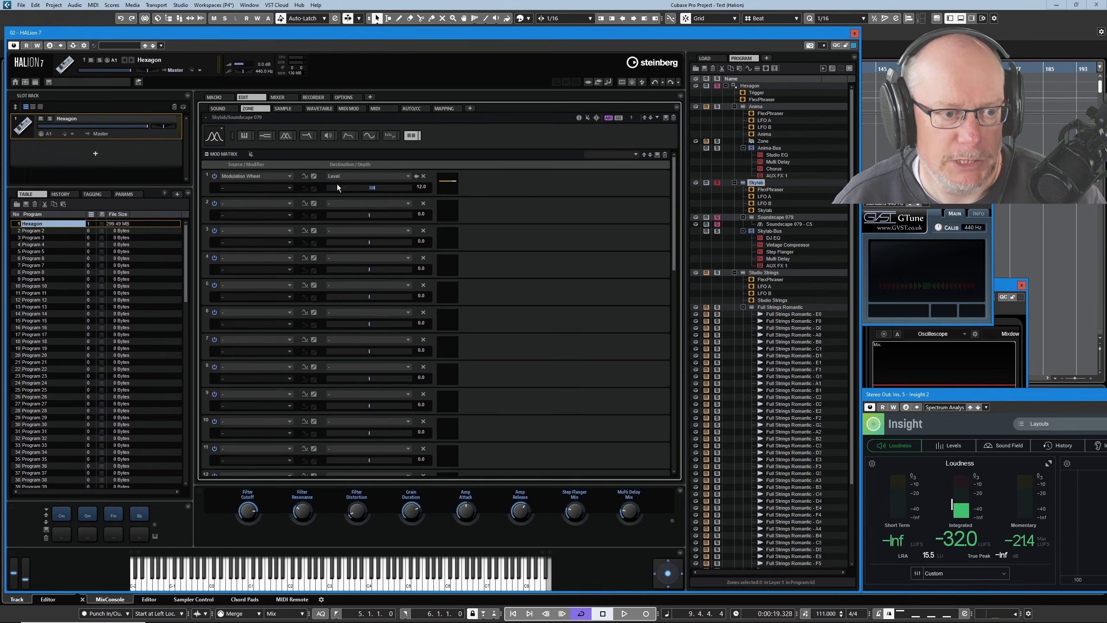
left_click(407, 176)
left_click(372, 198)
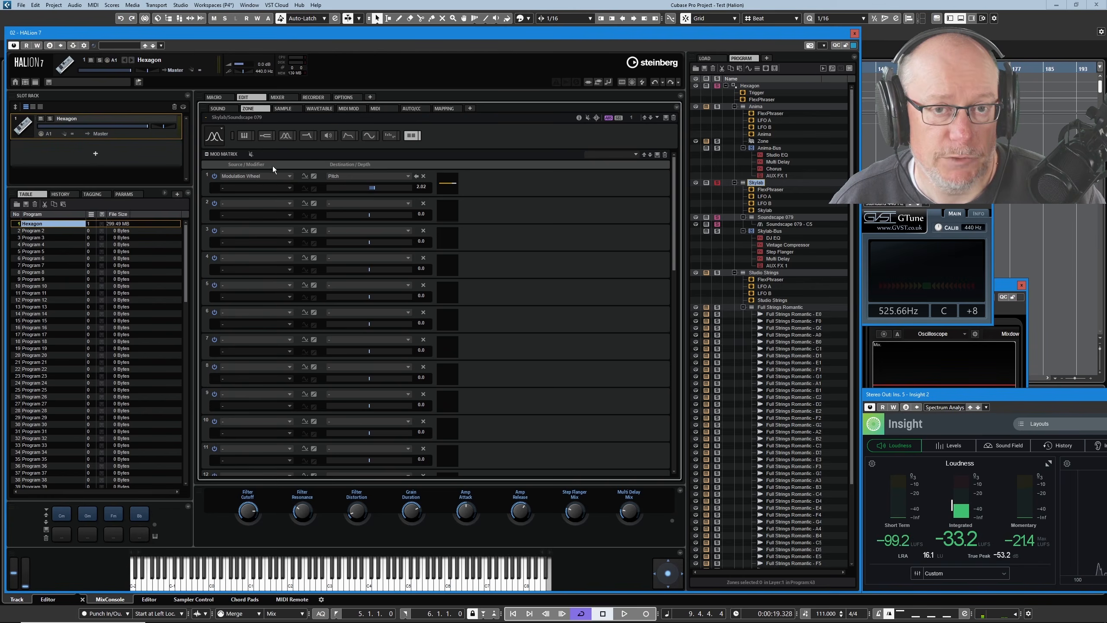
left_click(304, 176)
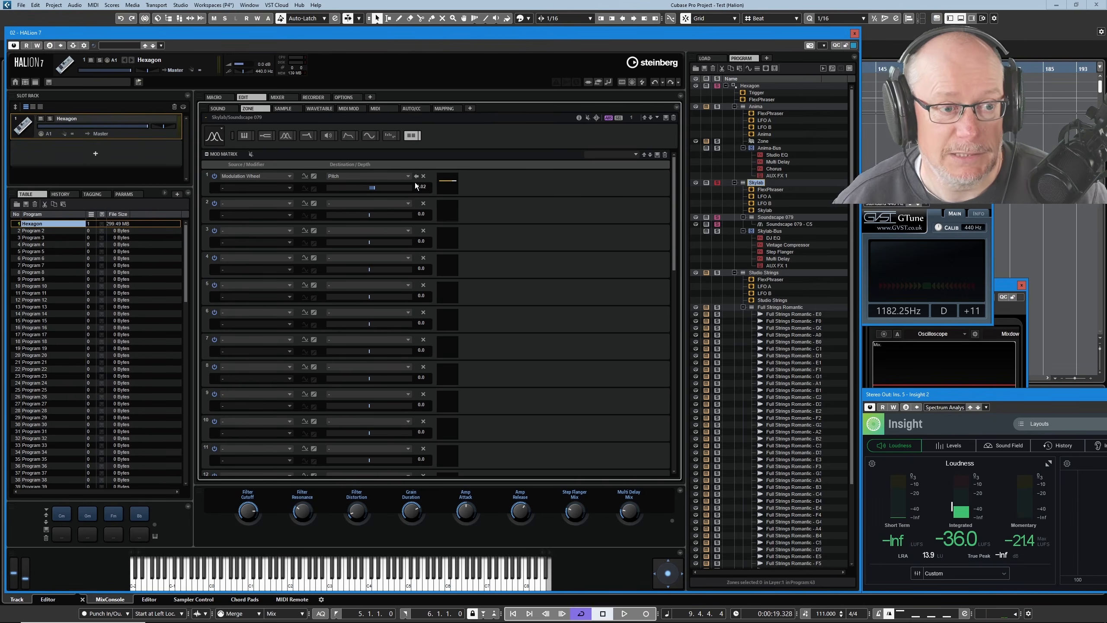
left_click_drag(371, 187, 375, 189)
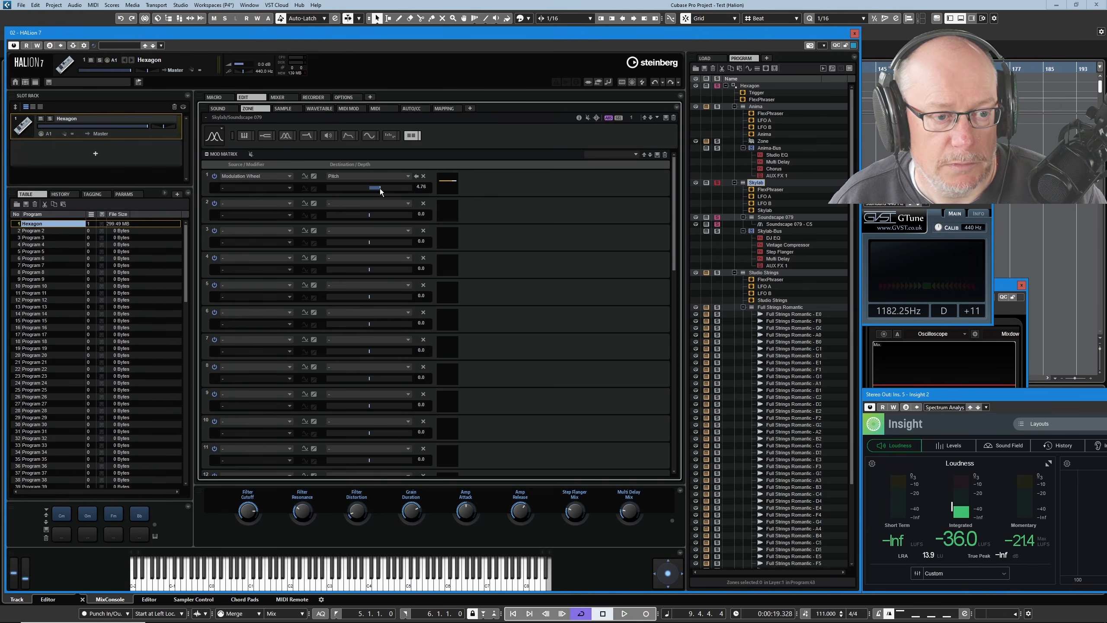
Try the stepped, custom and other curve shapes on the first row's modulation wheel source, restoring the linear curve with a maximum of 100.
left_click(313, 175)
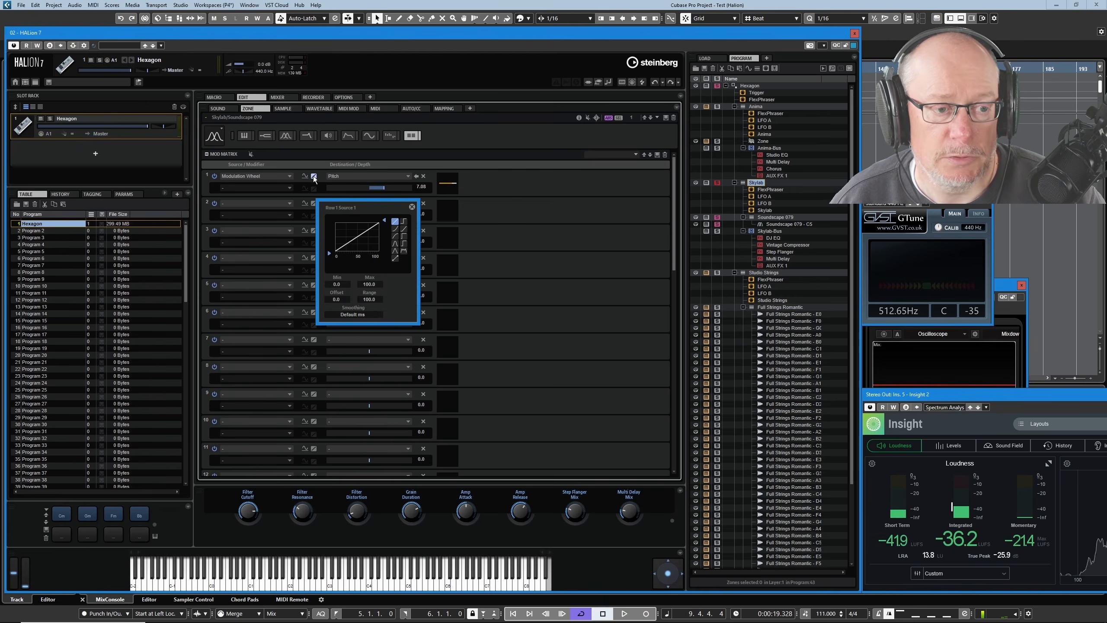
left_click(403, 223)
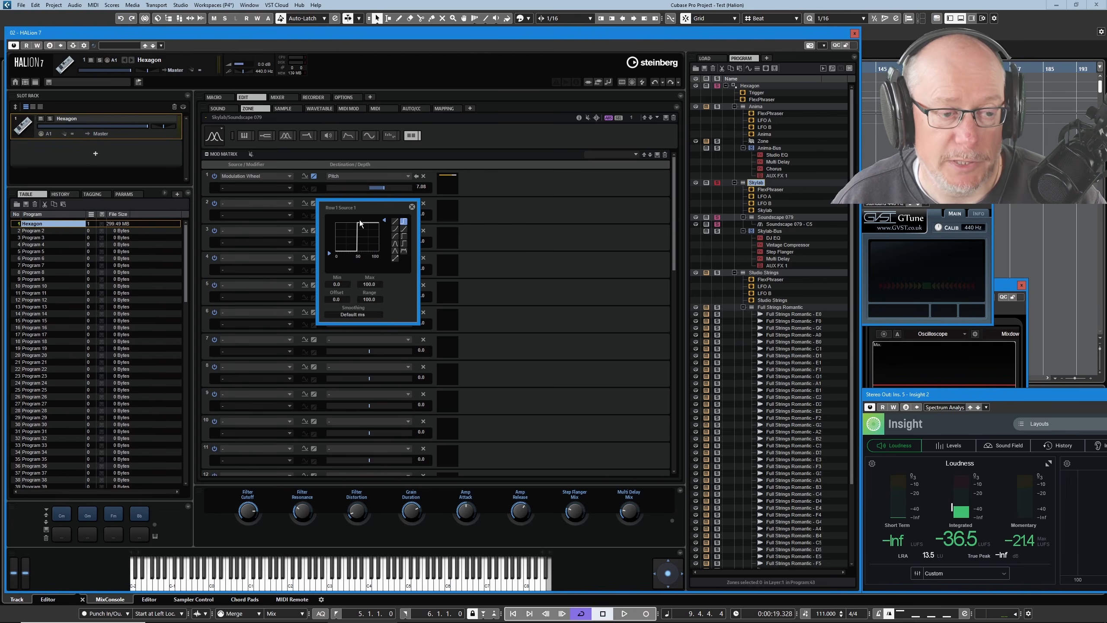
left_click(403, 252)
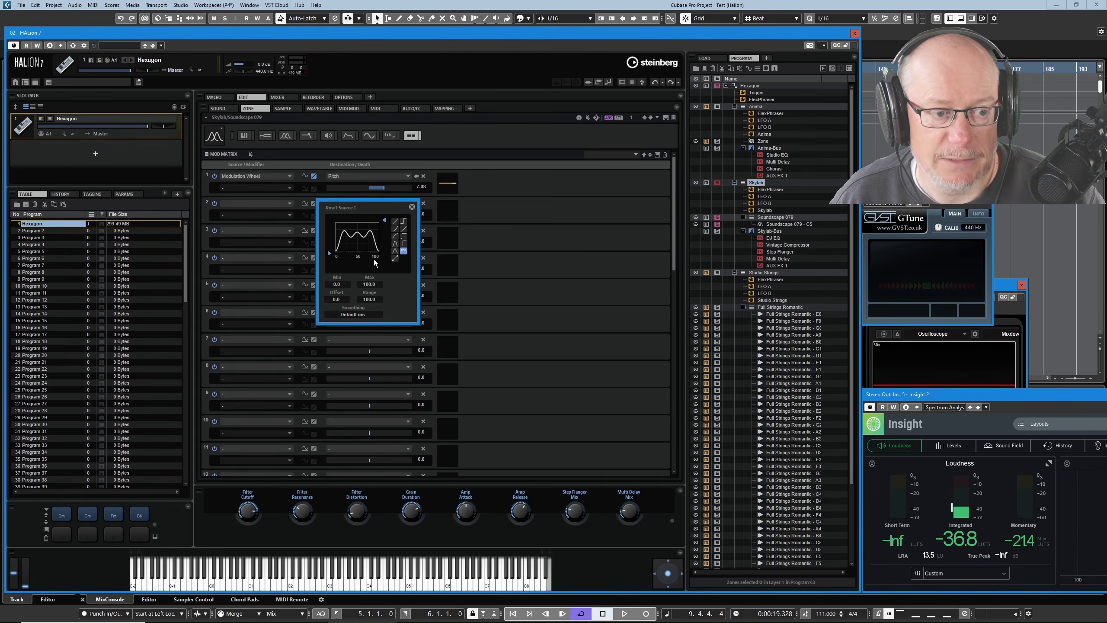
left_click(395, 259)
mouse_move(356, 238)
left_mouse_down()
mouse_move(353, 223)
mouse_move(352, 244)
mouse_move(354, 225)
mouse_move(365, 231)
left_mouse_up()
left_click(393, 251)
left_click(393, 236)
left_click(393, 227)
left_click(395, 222)
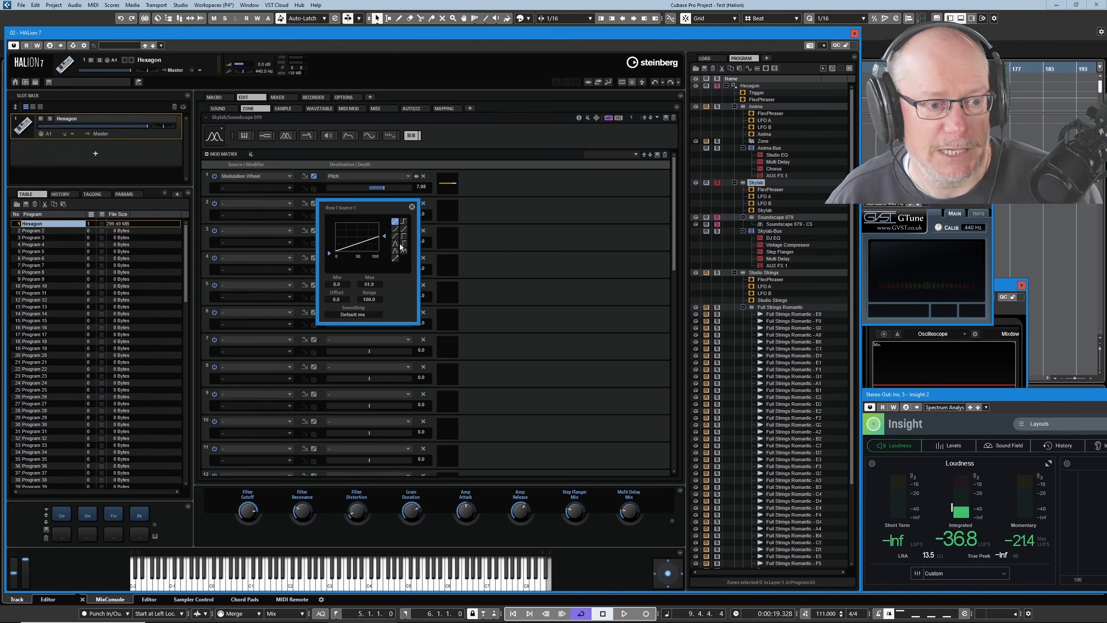
left_click_drag(386, 235, 402, 145)
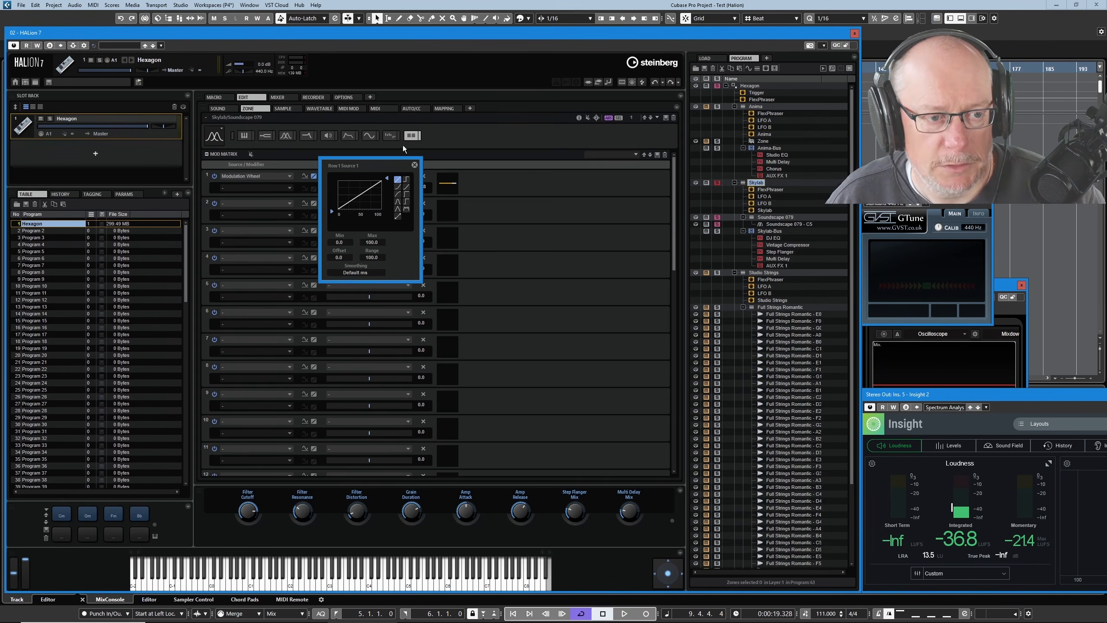
left_click(414, 165)
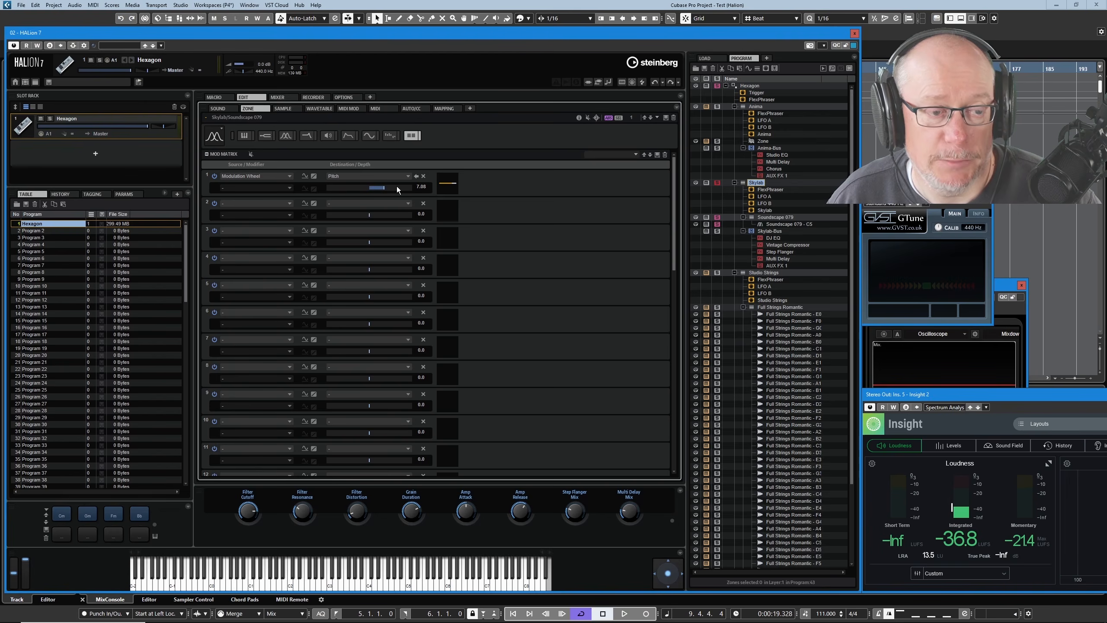
Assign Aftertouch as the modifier of Skylab's first modulation row.
left_click(290, 187)
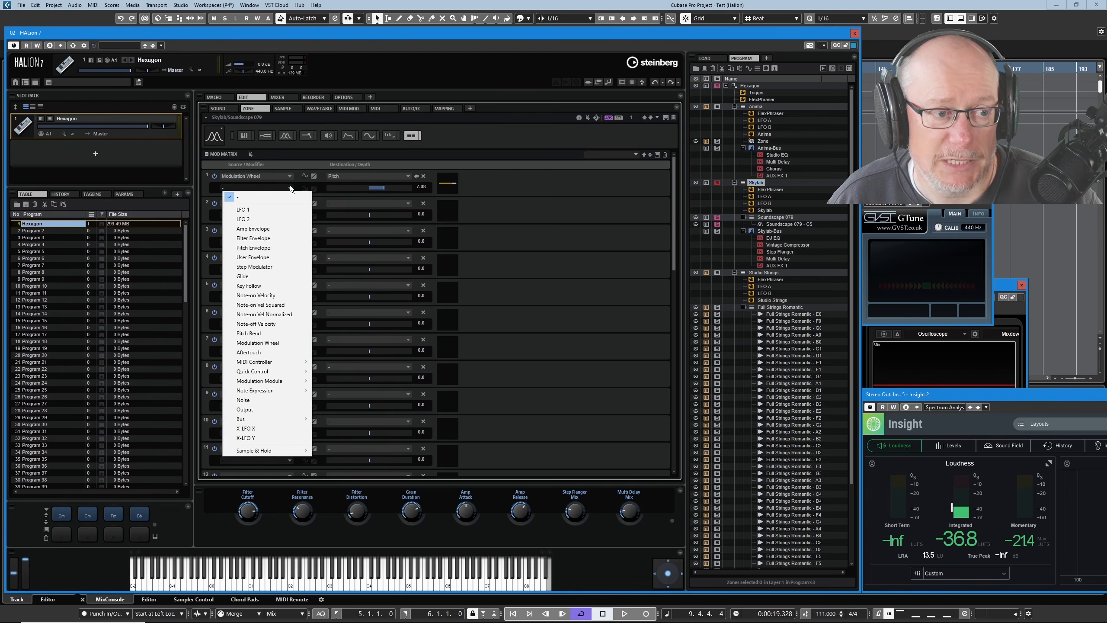
left_click(259, 355)
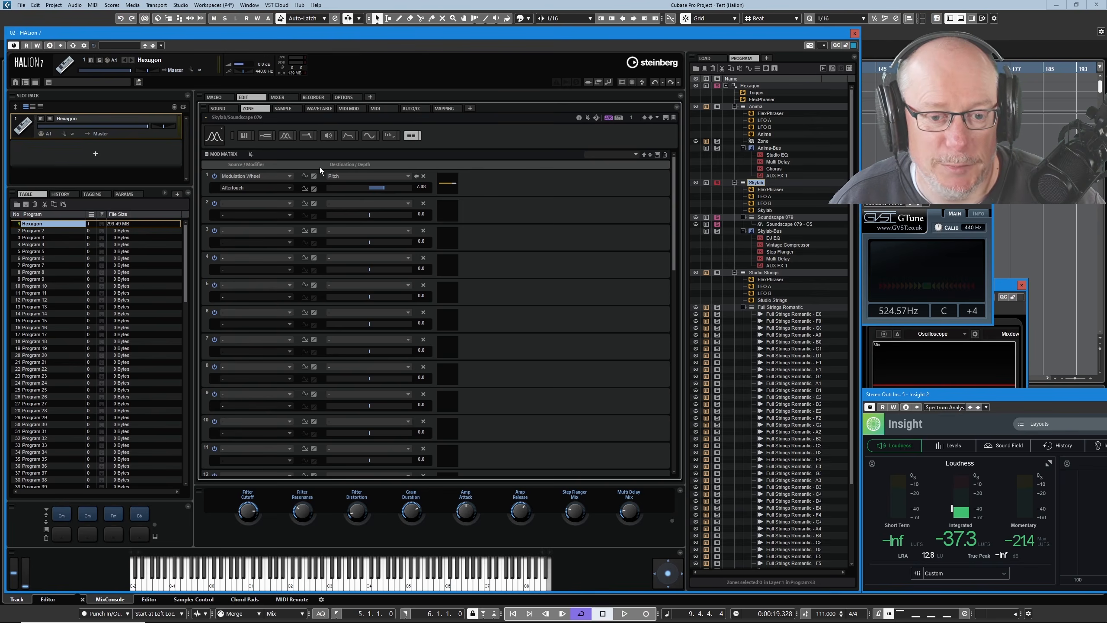
For the Studio Strings layer, raise the first modulation row's depth to about 36.4 and solo the layer.
left_click(768, 272)
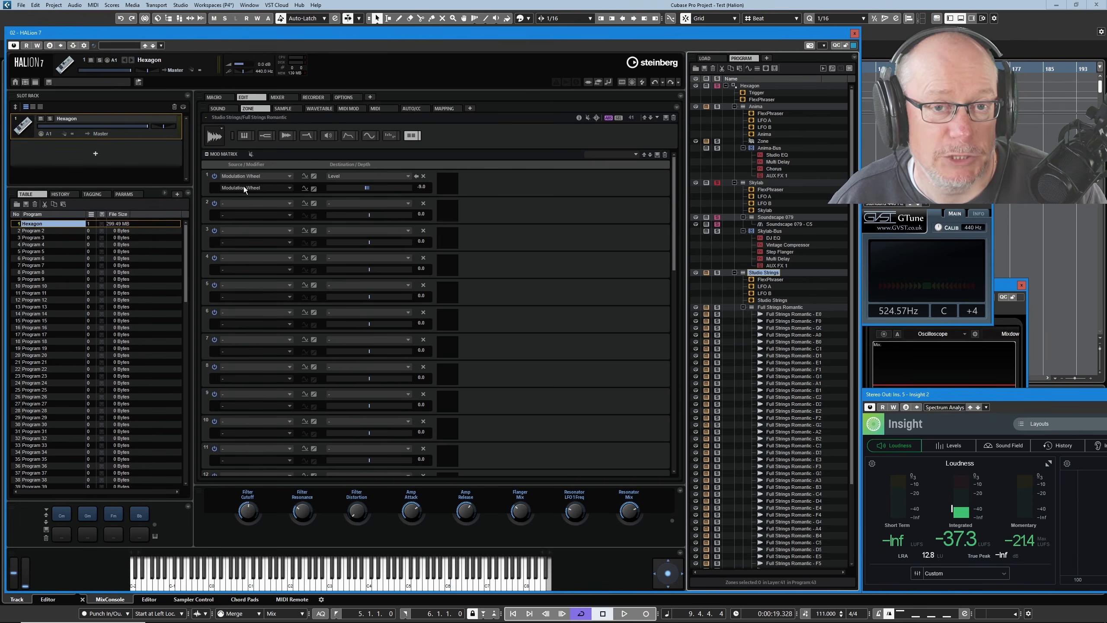
left_click_drag(368, 189, 375, 189)
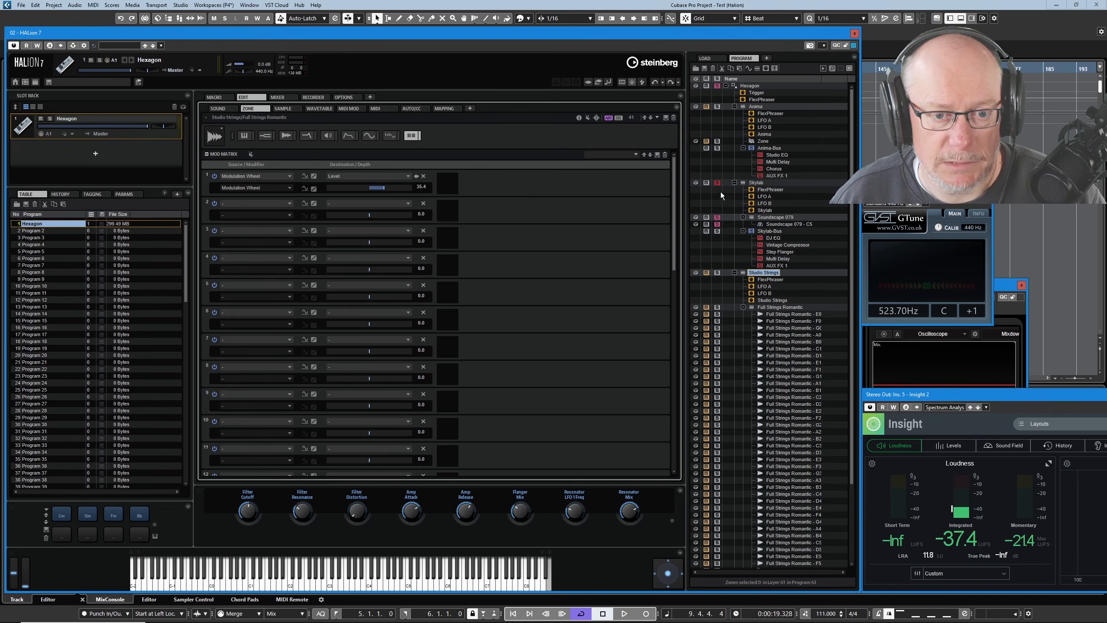
left_click(725, 219)
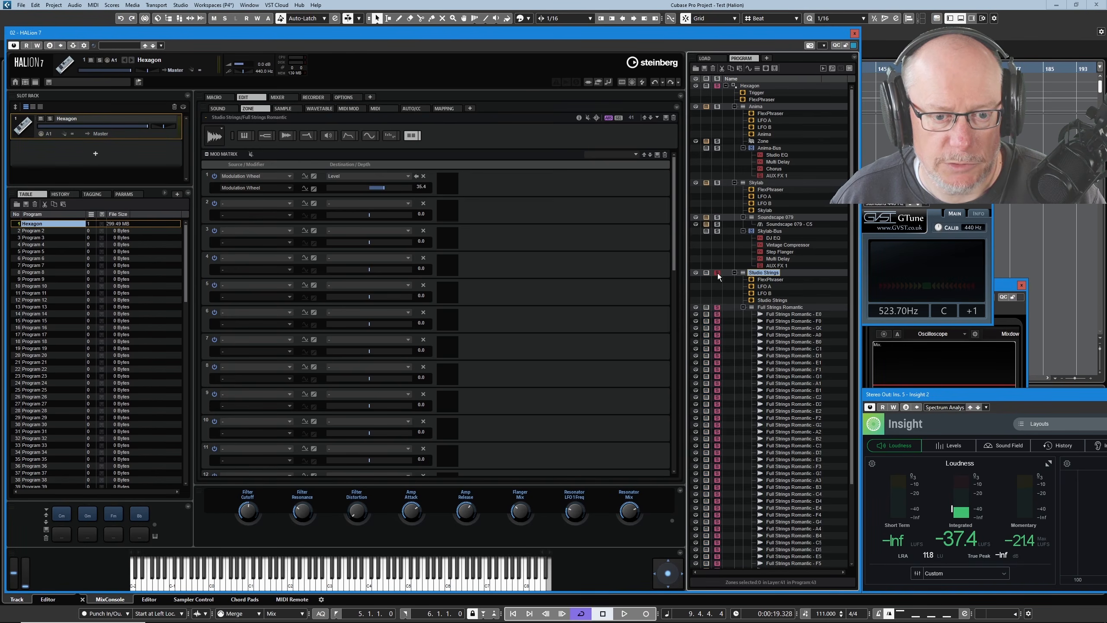
Change the Studio Strings' first modulation destination to Pitch and clear its Modulation Wheel modifier.
left_click(368, 176)
left_click(369, 198)
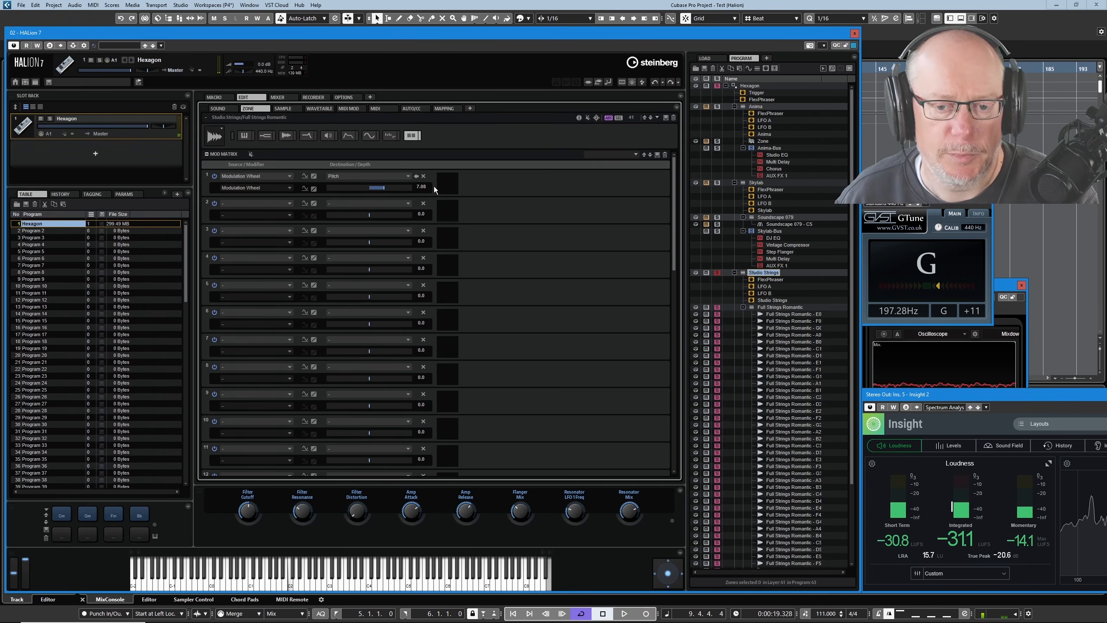
left_click(289, 190)
left_click(258, 197)
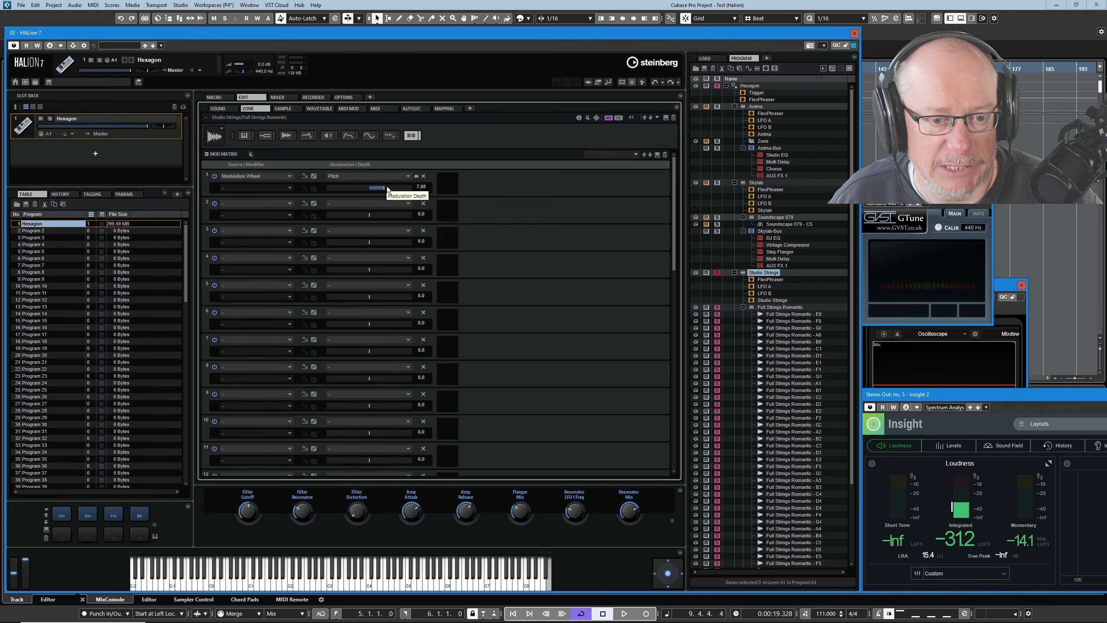
Select and solo the Anima layer, and bypass its first two modulation rows.
left_click(743, 106)
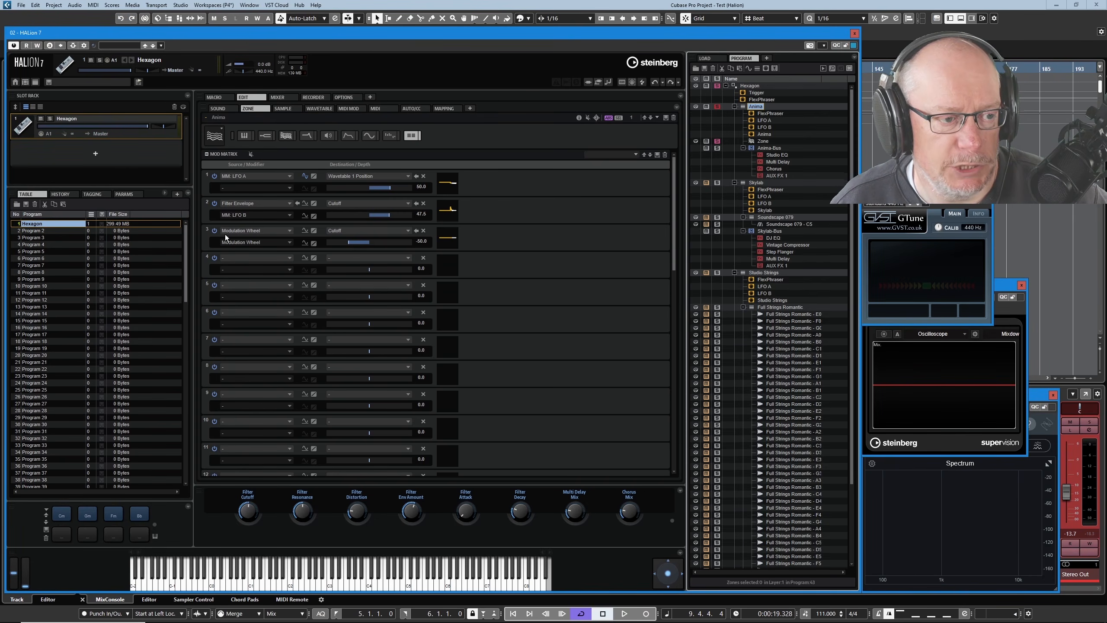
left_click(215, 175)
left_click(214, 203)
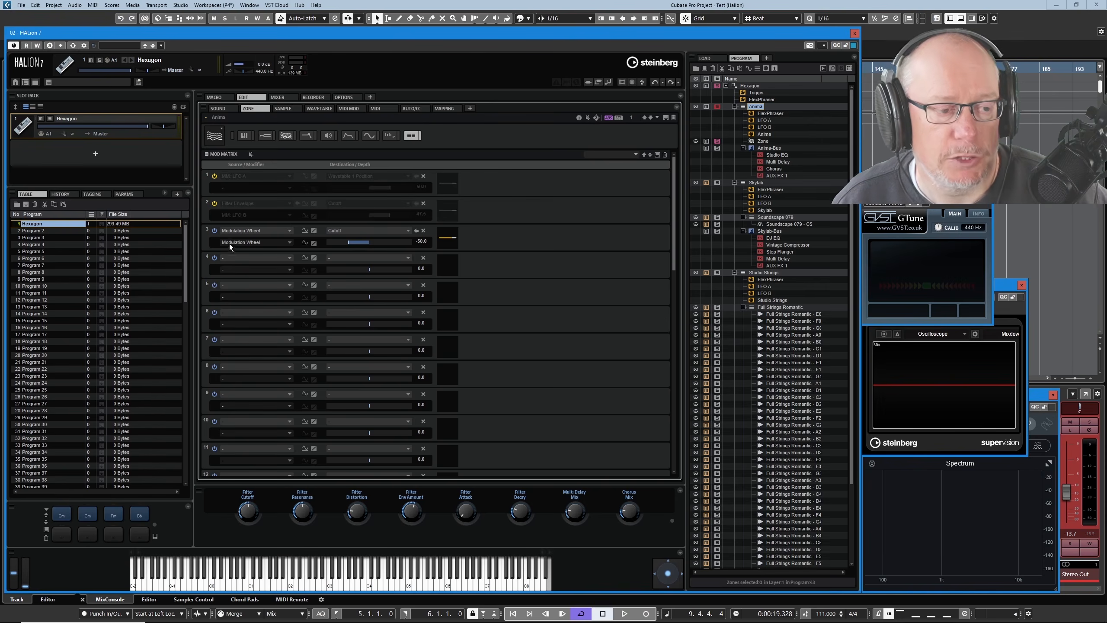
Clear the modifier of Anima's third modulation row, and leave only the LFO A row active among the first three.
left_click(289, 248)
left_click(252, 253)
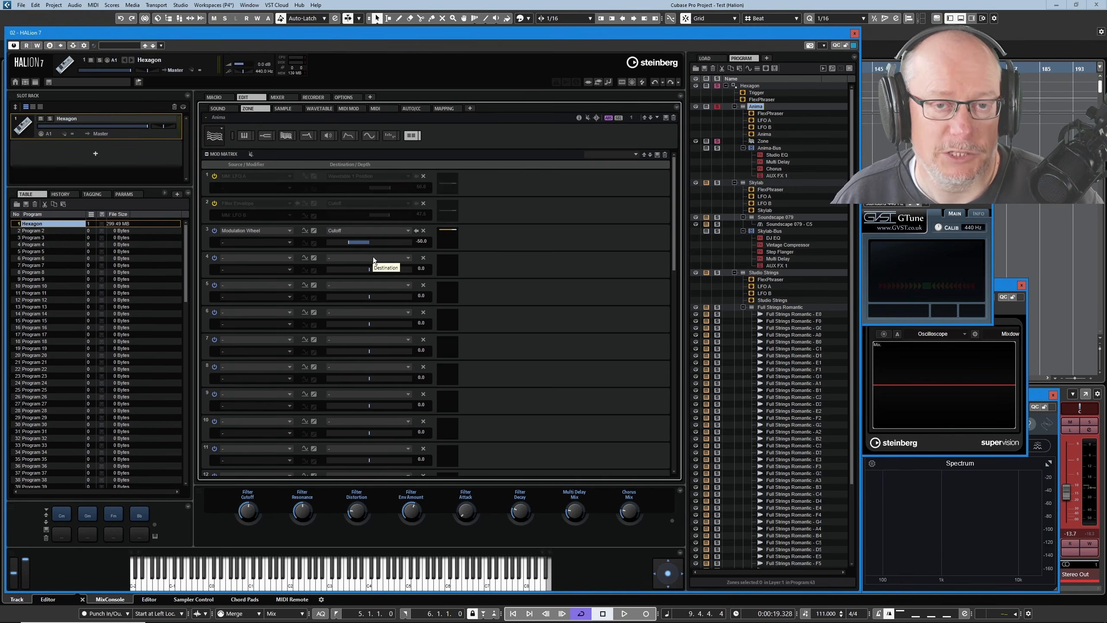
left_click(214, 230)
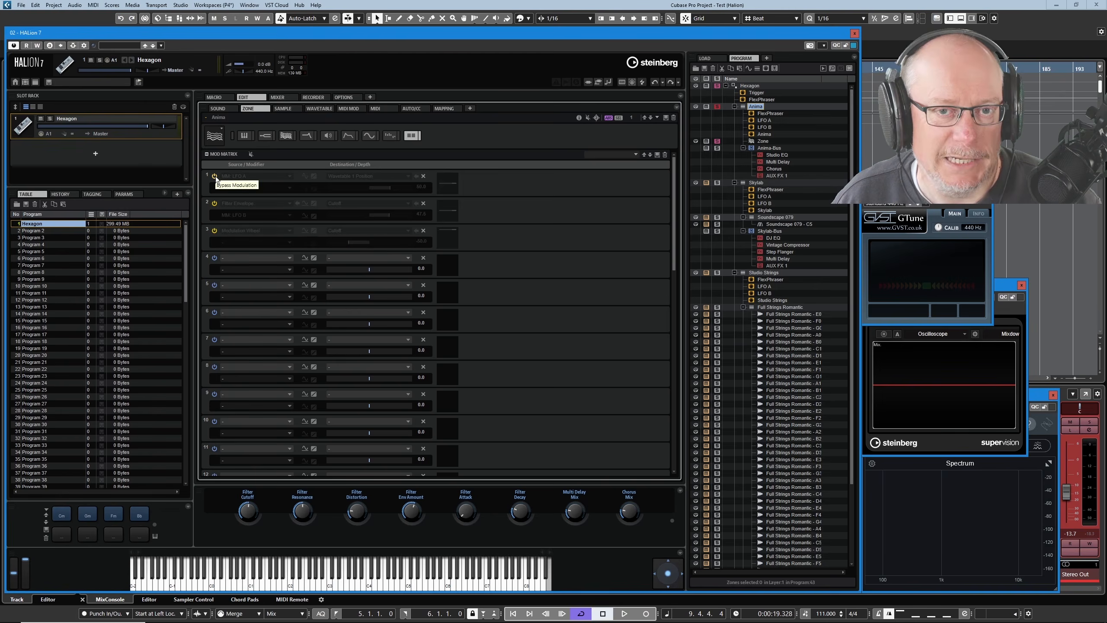
left_click(214, 175)
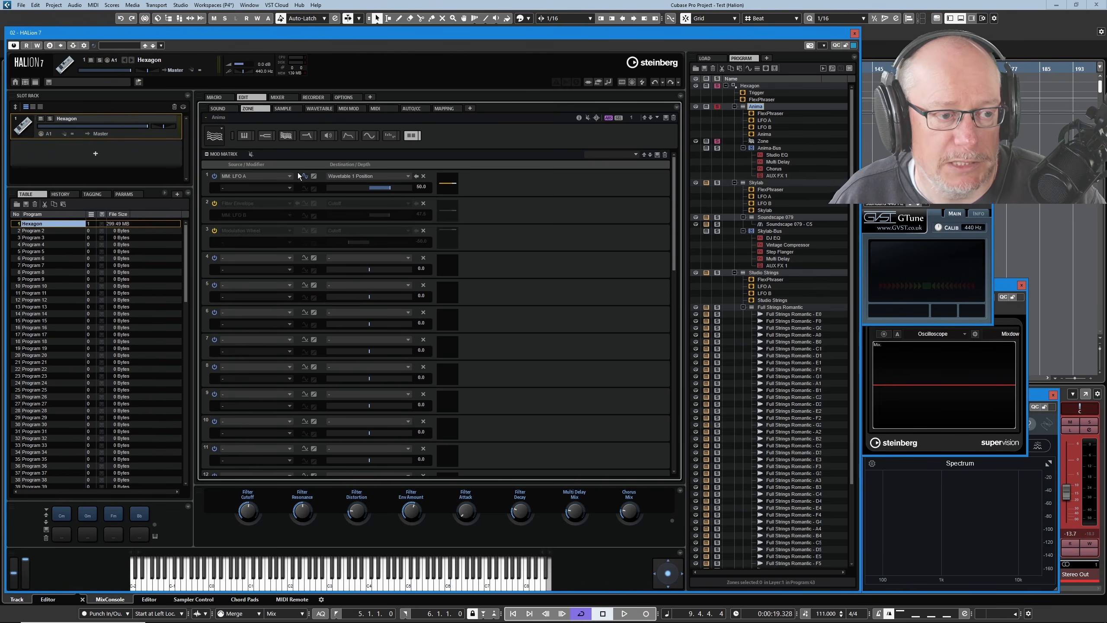
Examine the settings of Anima's LFO A module and return to the zone's modulation matrix.
left_click(768, 121)
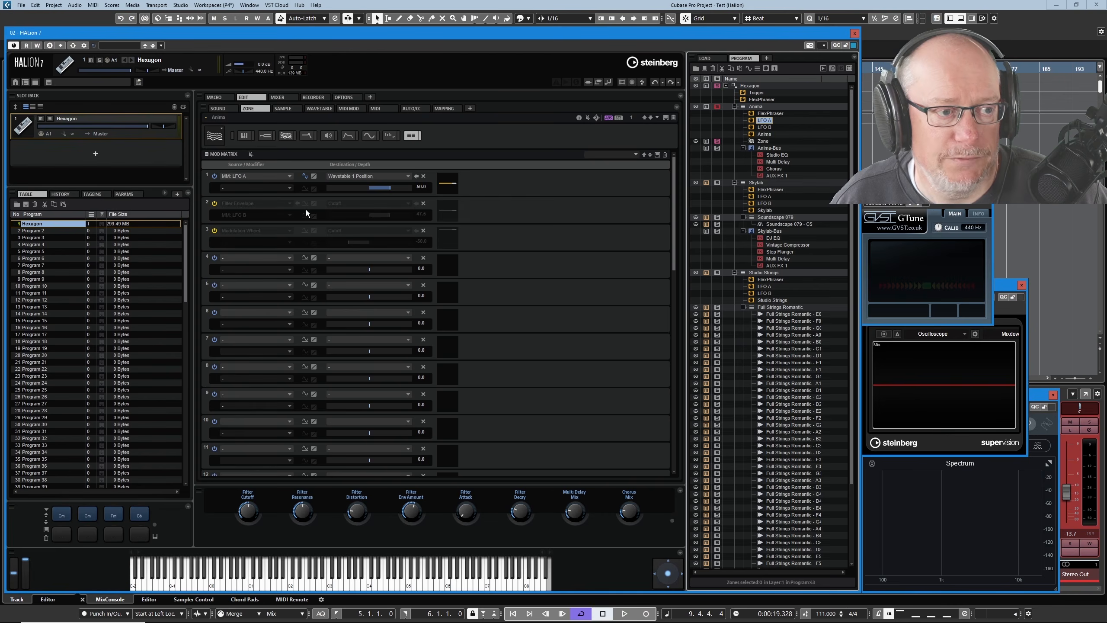
left_click(216, 107)
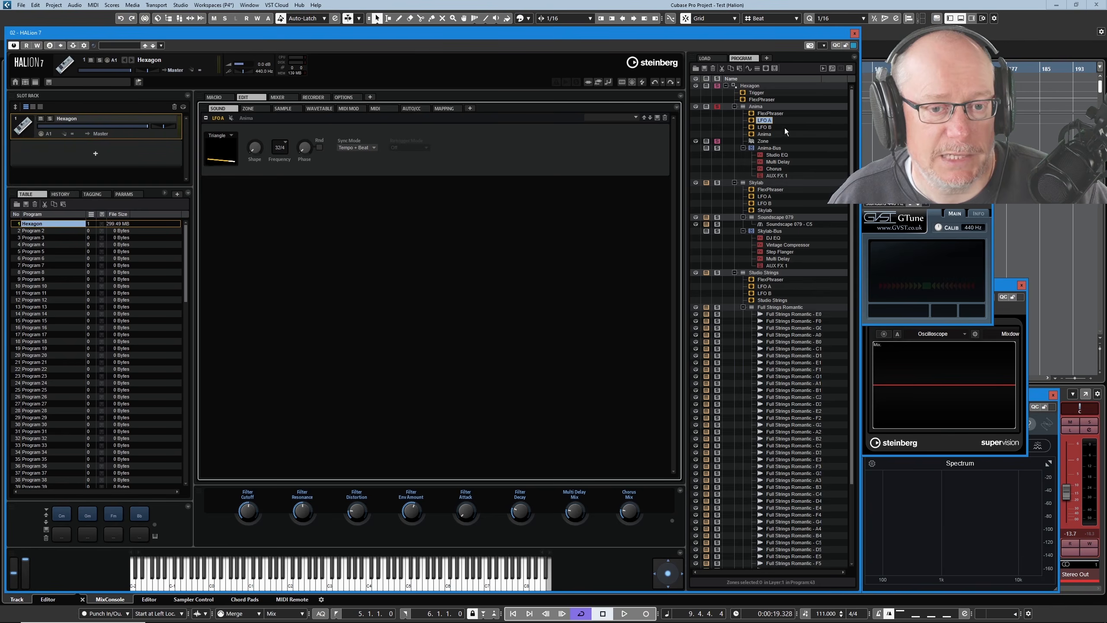
left_click(348, 107)
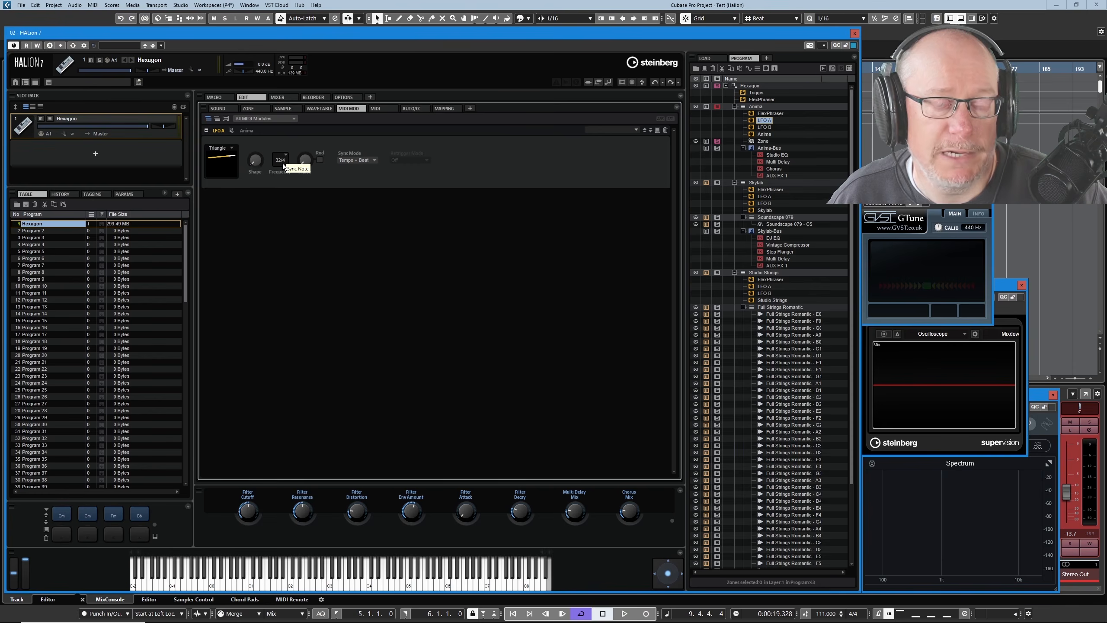
left_click(252, 108)
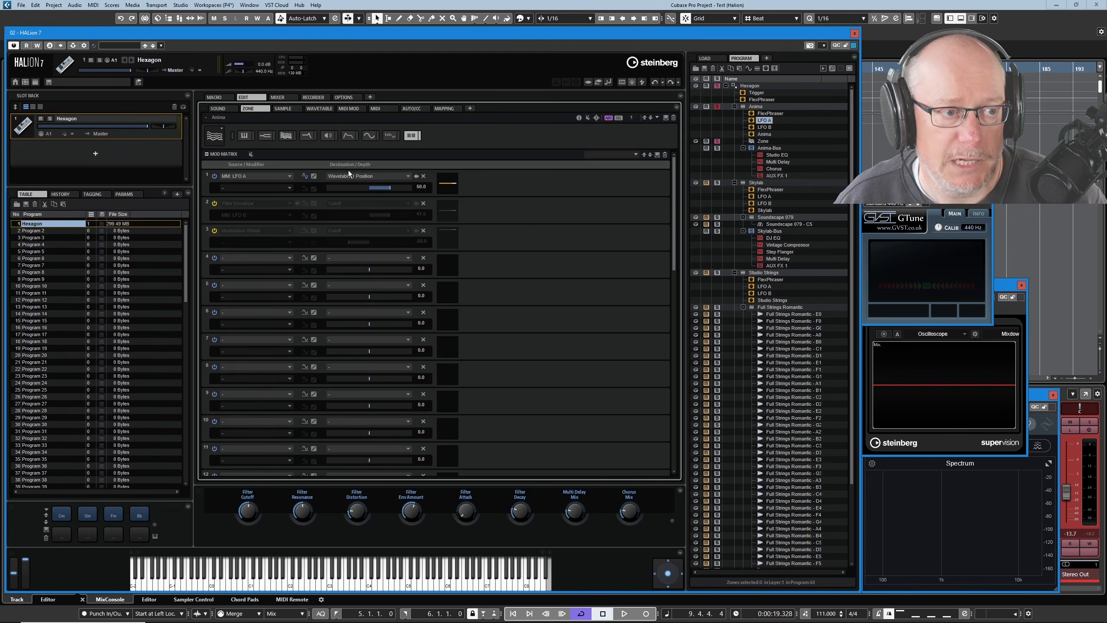
Examine Anima's Sequence Bass wavetable on the macro page, switching its display to 2D and trying the Position control.
left_click(216, 97)
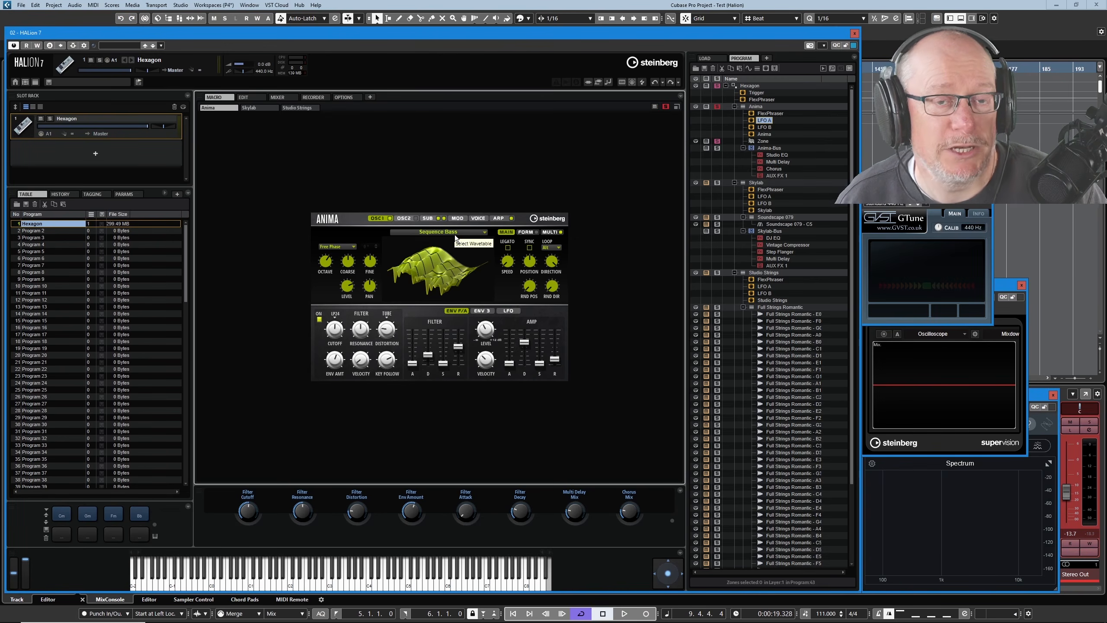
left_click(486, 242)
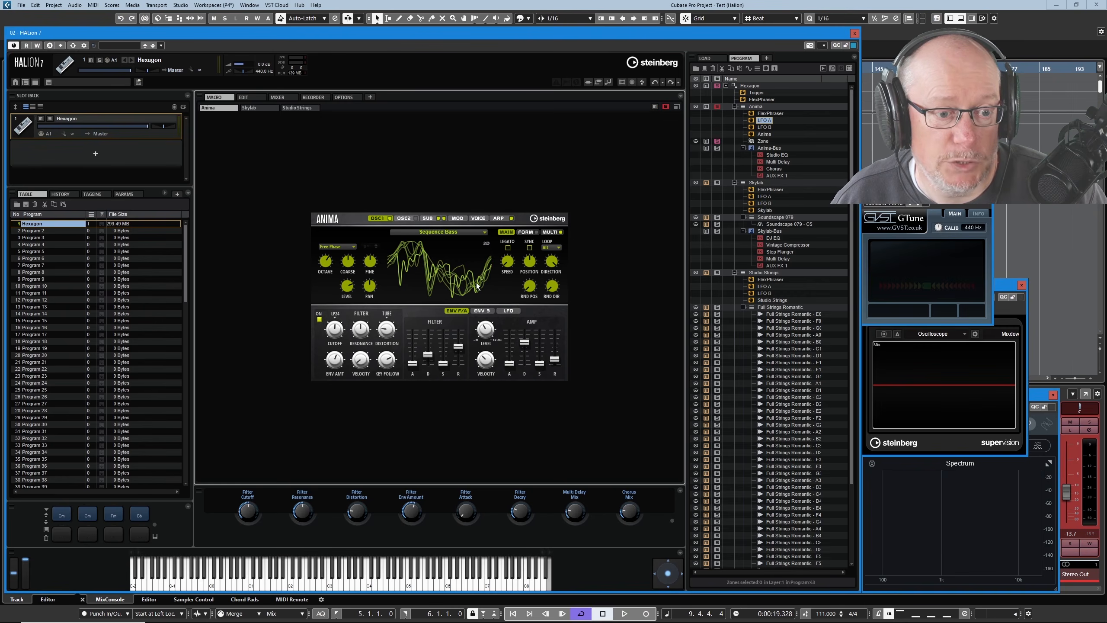
mouse_move(531, 267)
left_mouse_down()
mouse_move(533, 235)
mouse_move(529, 262)
mouse_move(522, 227)
mouse_move(529, 263)
left_mouse_up()
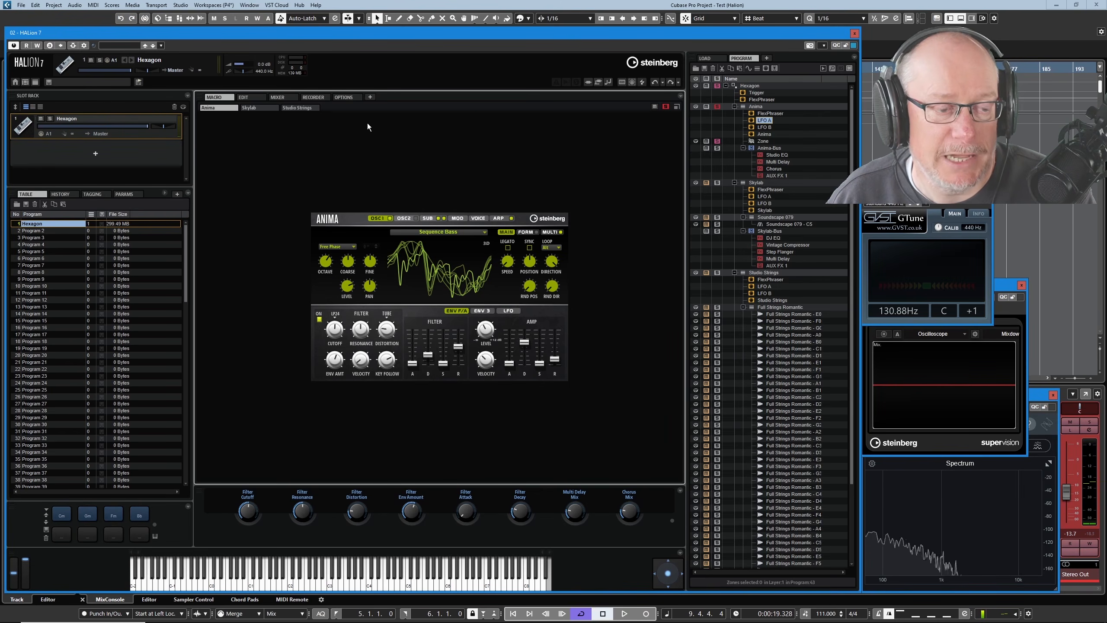
Bypass and re-enable Anima's LFO A modulation row in the zone's matrix to compare the sound with and without it.
left_click(244, 97)
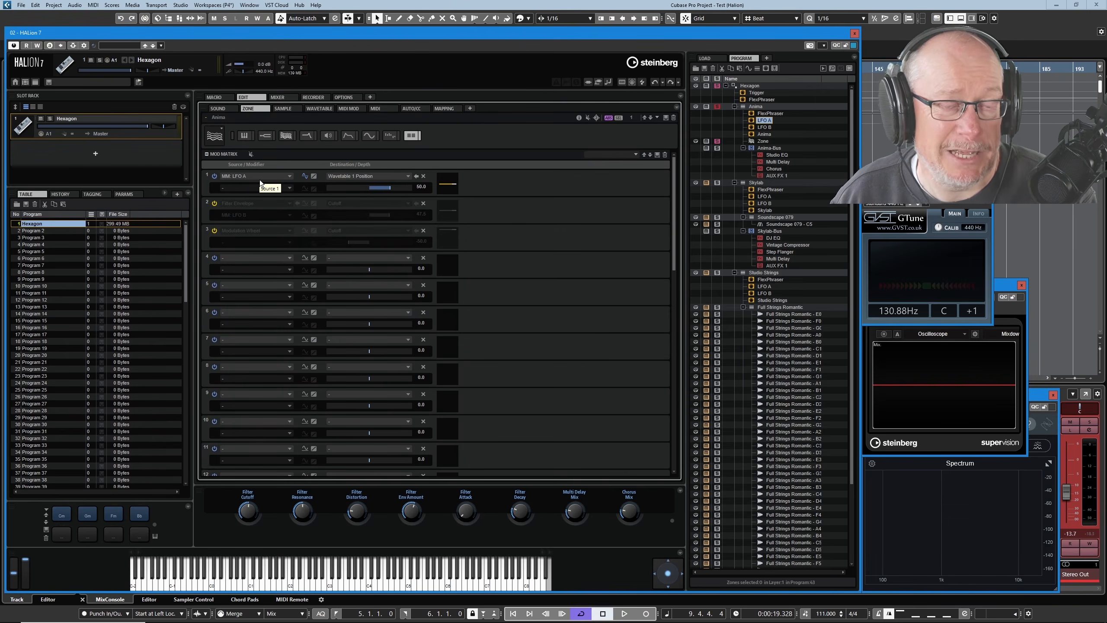
left_click(213, 176)
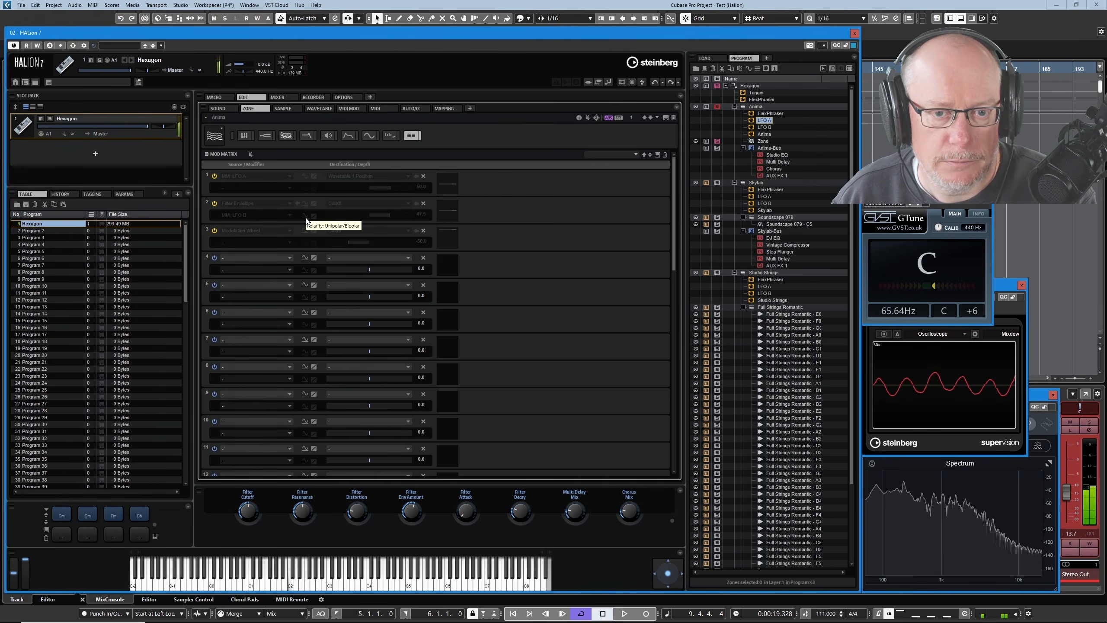
left_click(215, 176)
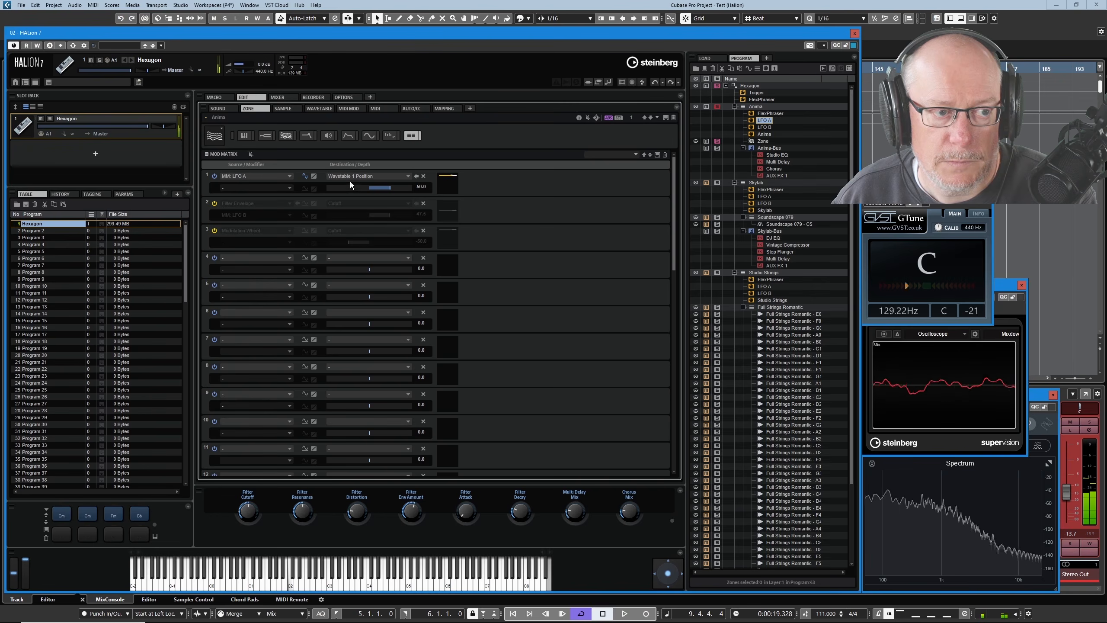
Try a faster LFO A for the Anima layer by setting its frequency to 1/16 and choosing another note value.
left_click(219, 97)
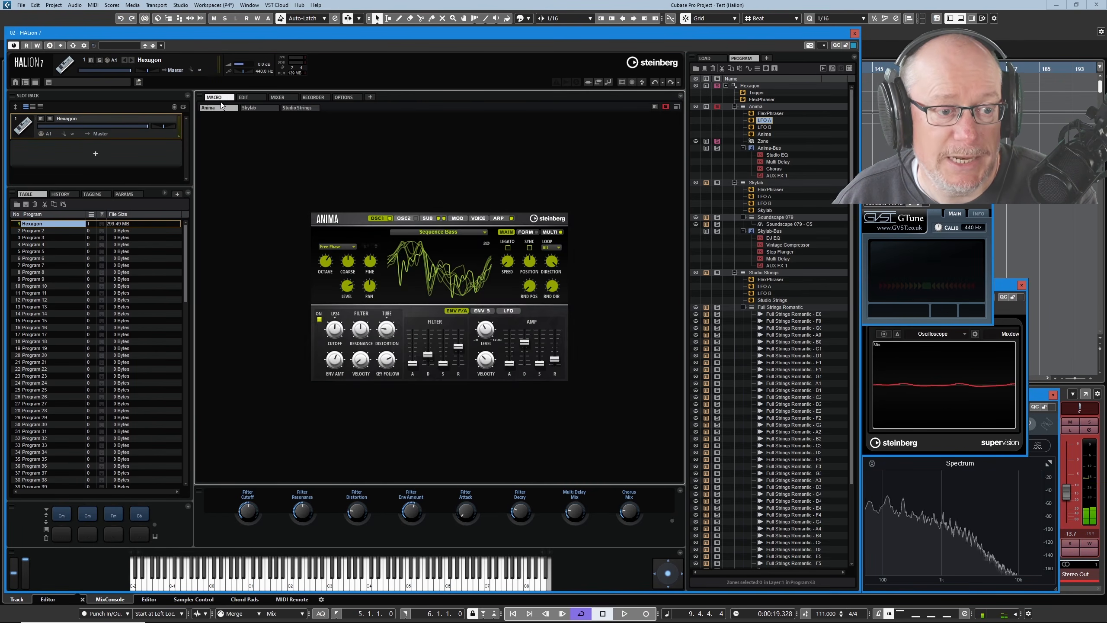
left_click(242, 96)
left_click(282, 146)
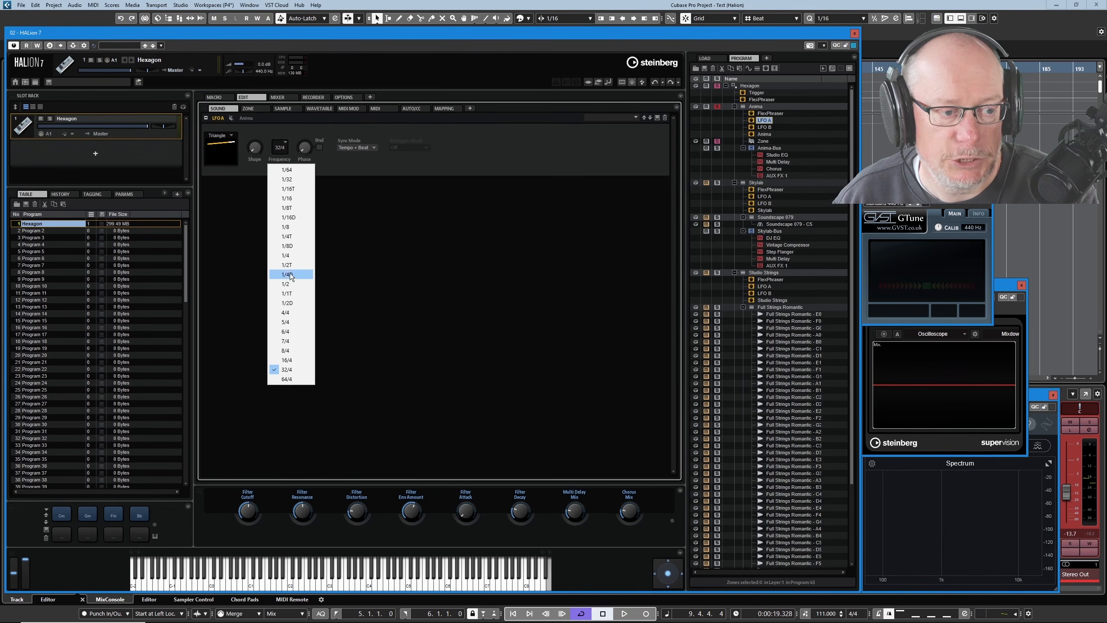
left_click(291, 198)
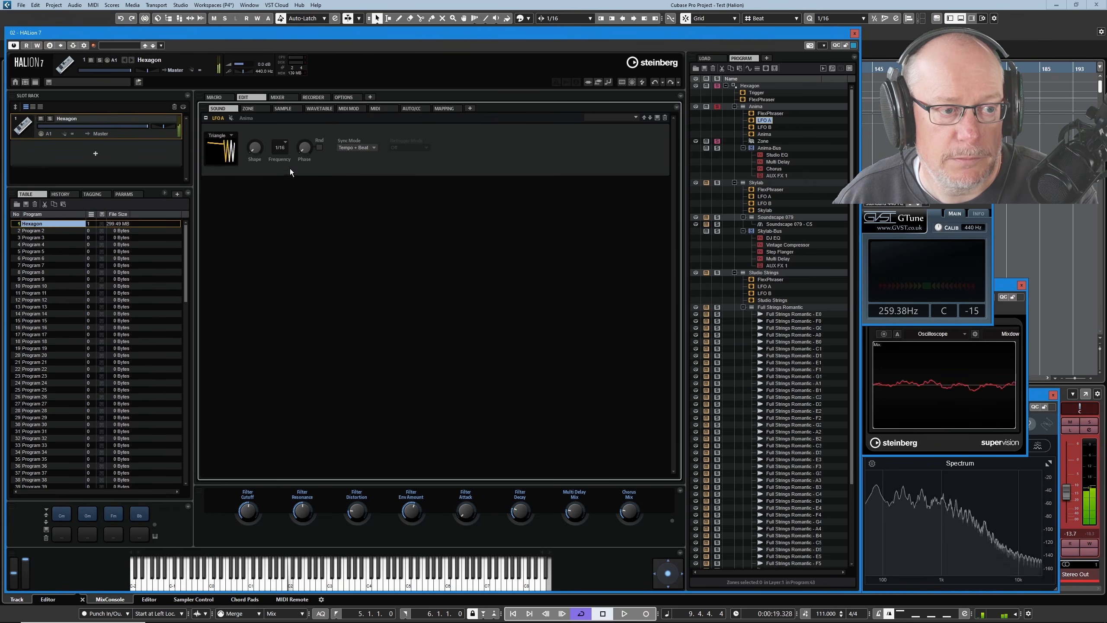
left_click(283, 148)
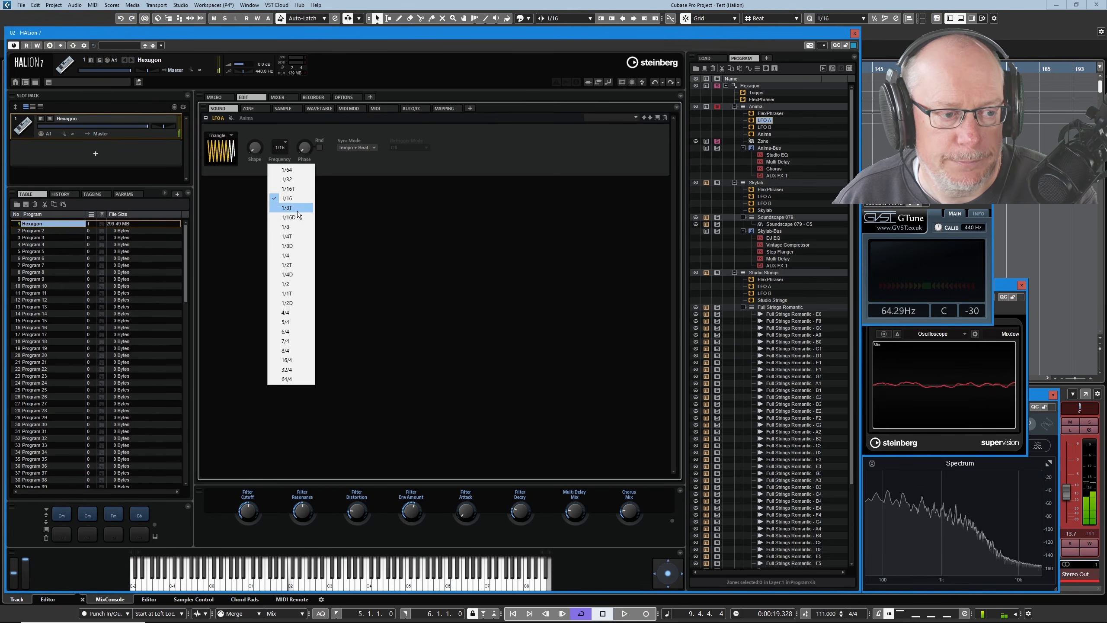
left_click(297, 224)
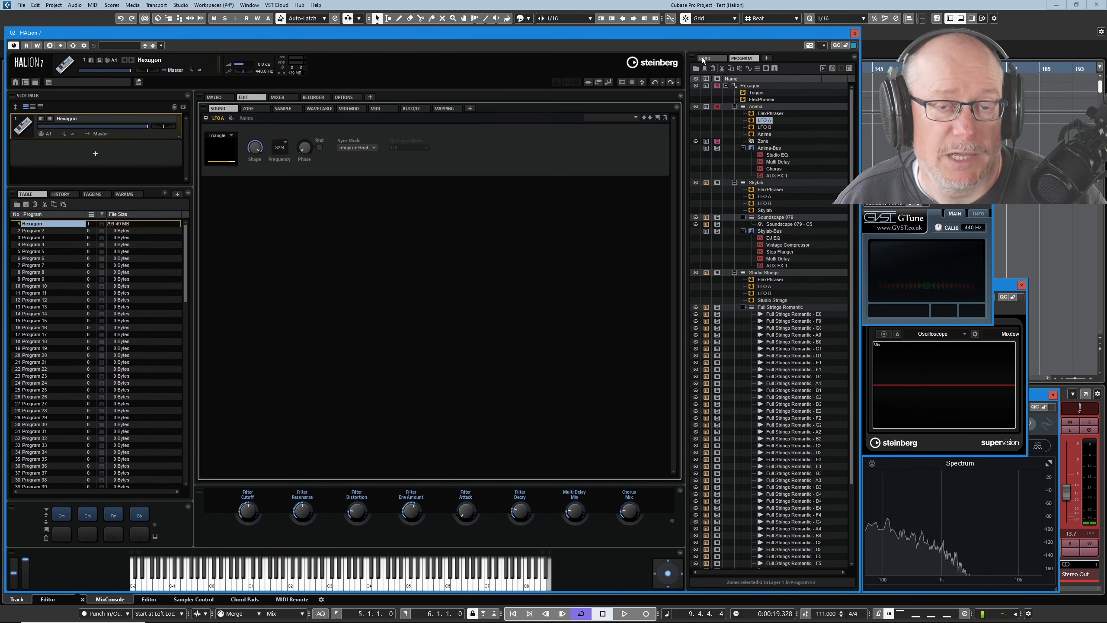
Reload the Hexagon program from the MediaBay to discard the edits.
left_click(703, 55)
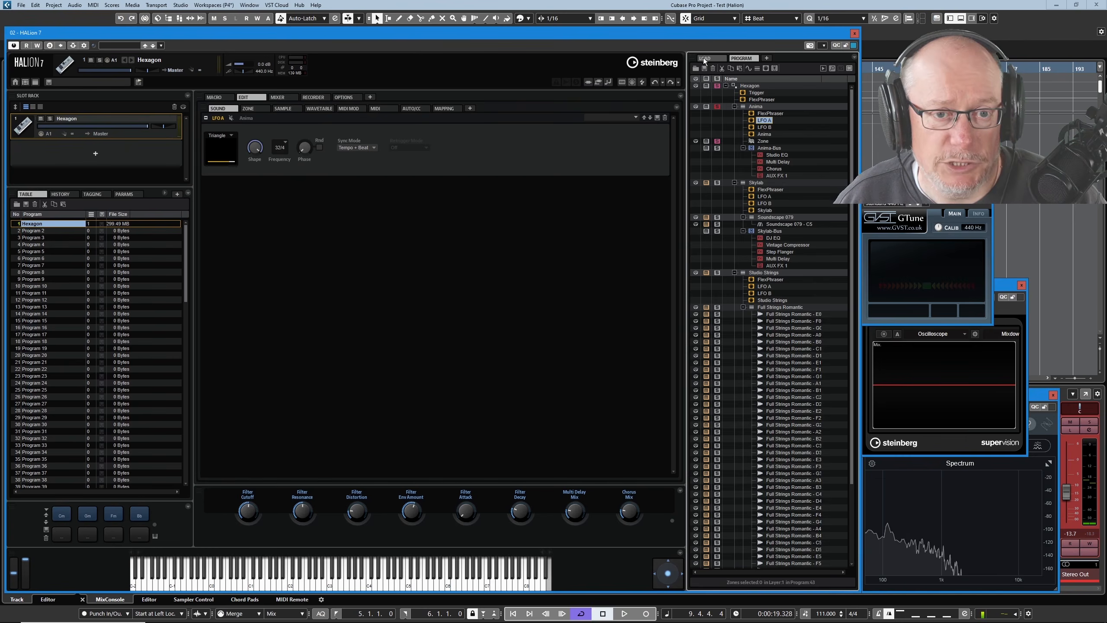
left_click(704, 57)
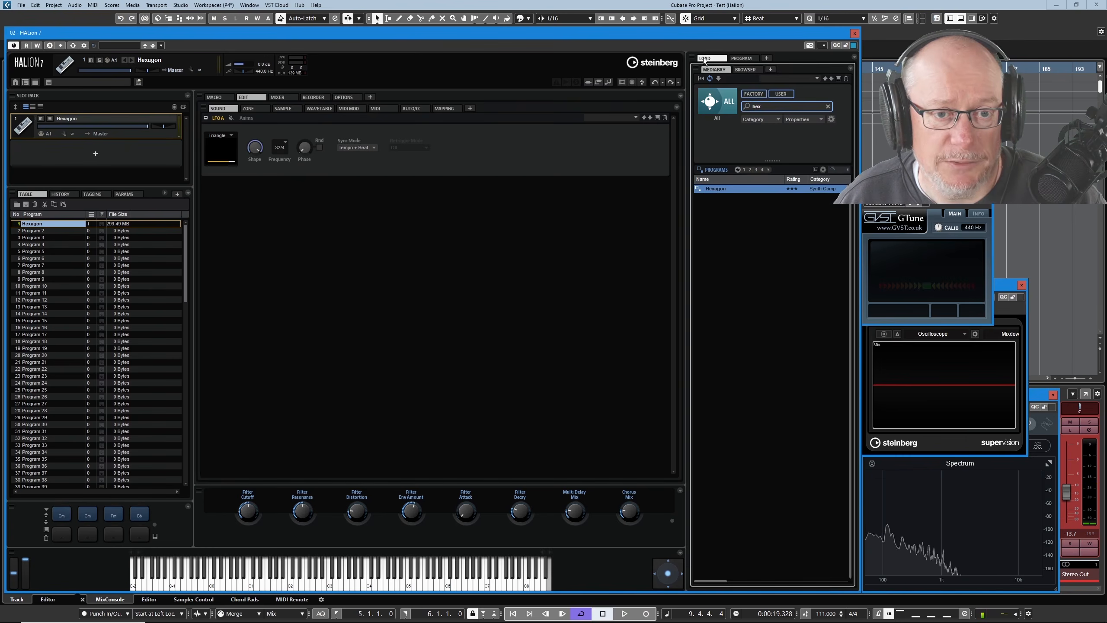
double_click(715, 189)
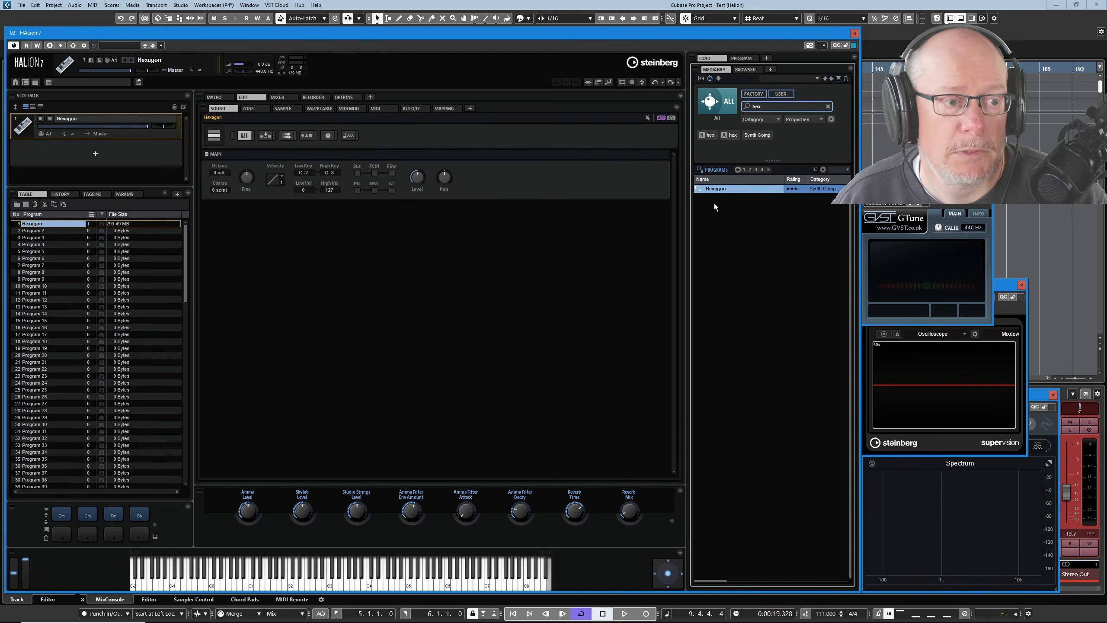
Select the Anima layer in the program tree and bypass the first and third rows of its zone modulation matrix.
left_click(742, 58)
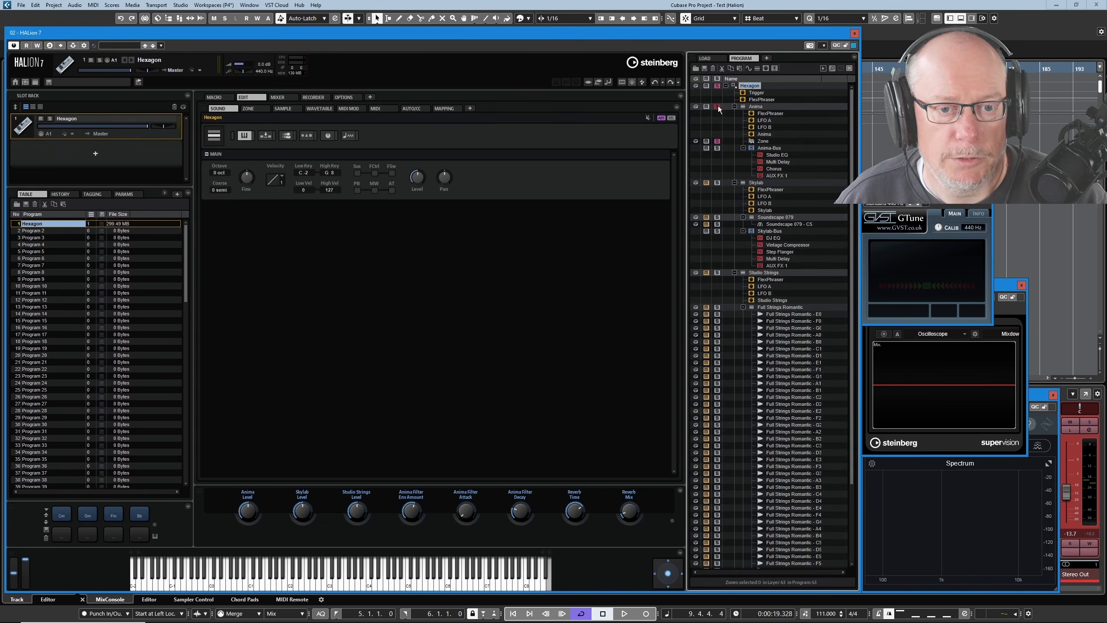
left_click(754, 107)
left_click(251, 108)
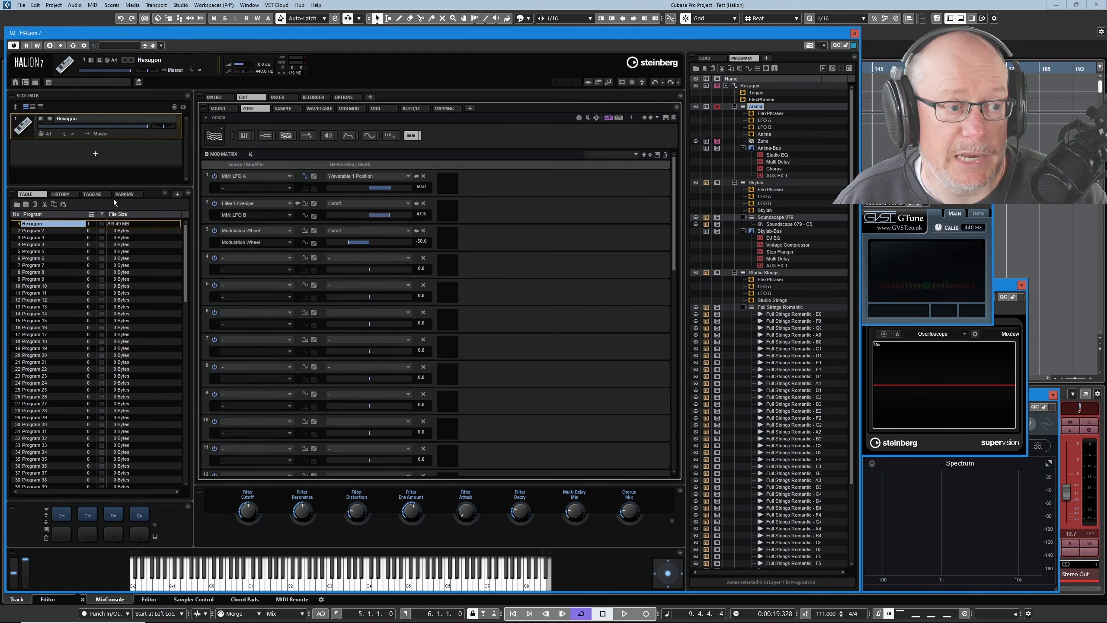
left_click(214, 176)
left_click(214, 230)
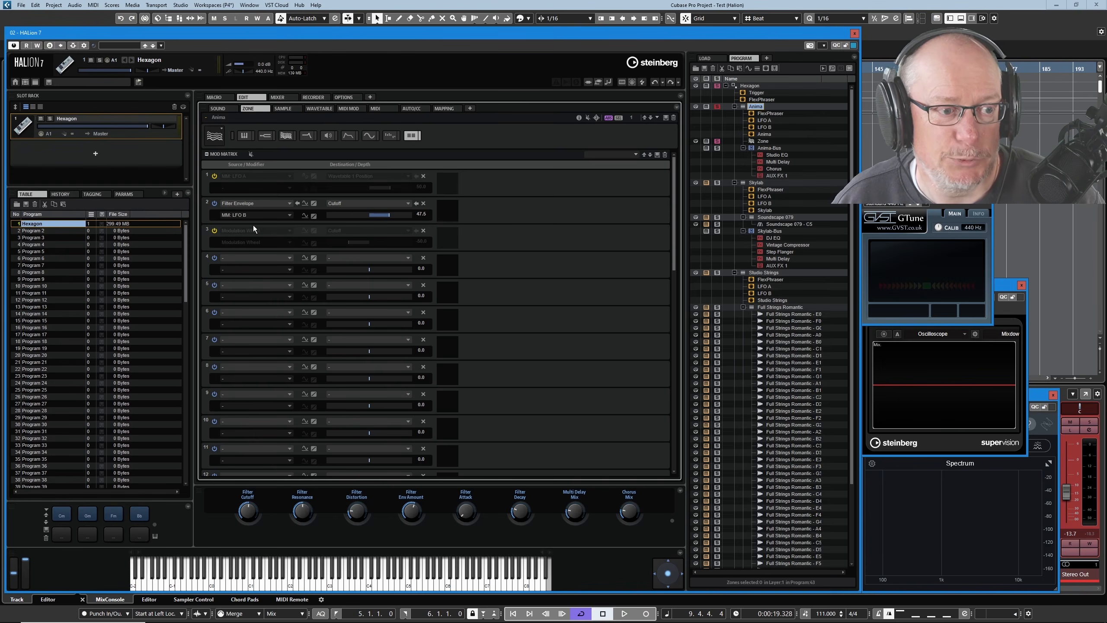
Open the Filter Envelope from the second modulation row, raise its sustain node to 100% level, and lower it back to 0%.
left_click(298, 203)
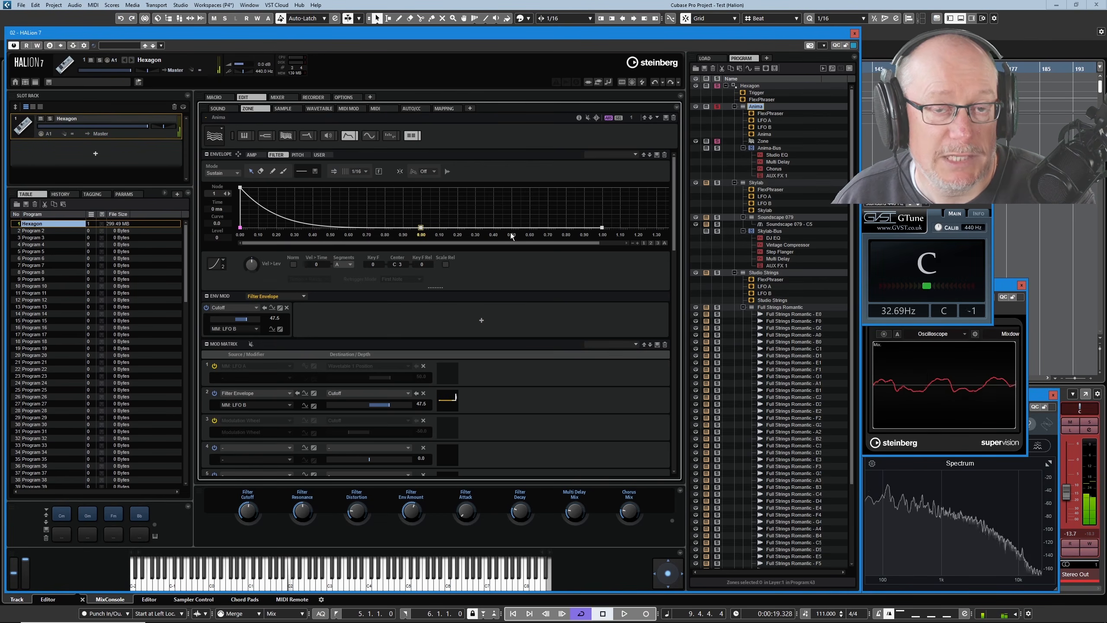
left_click(421, 227)
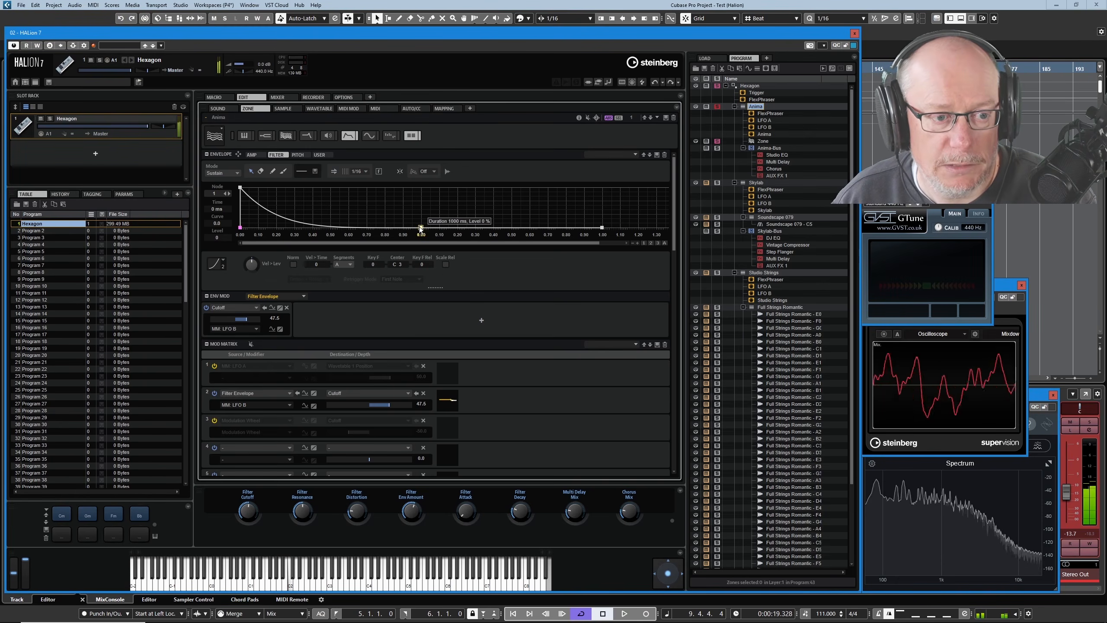
left_click_drag(421, 227, 421, 188)
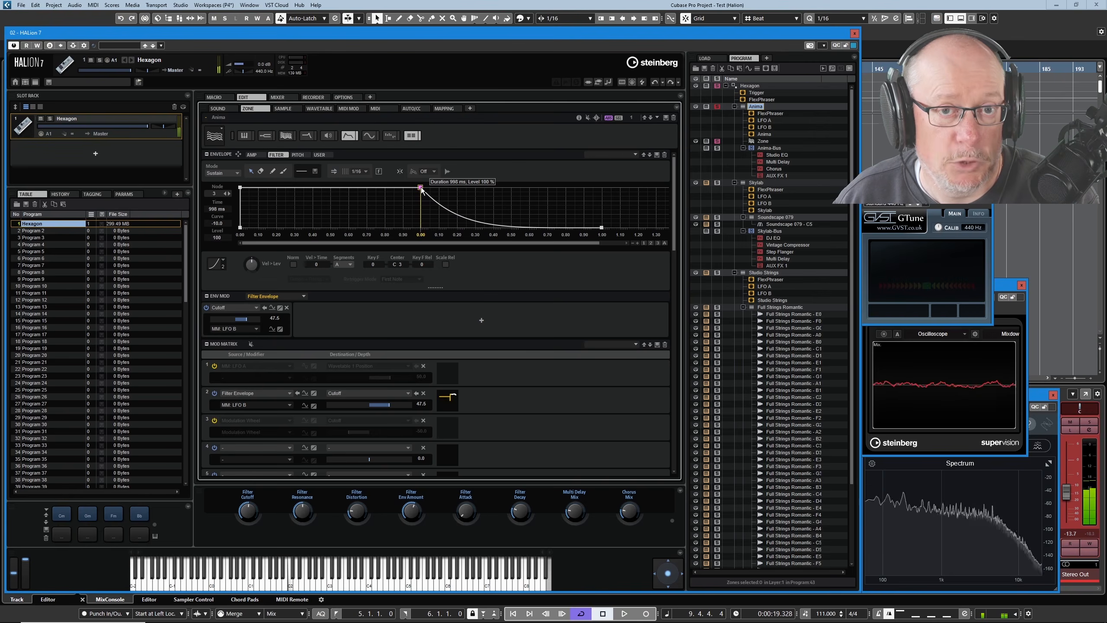
left_click_drag(421, 189, 420, 230)
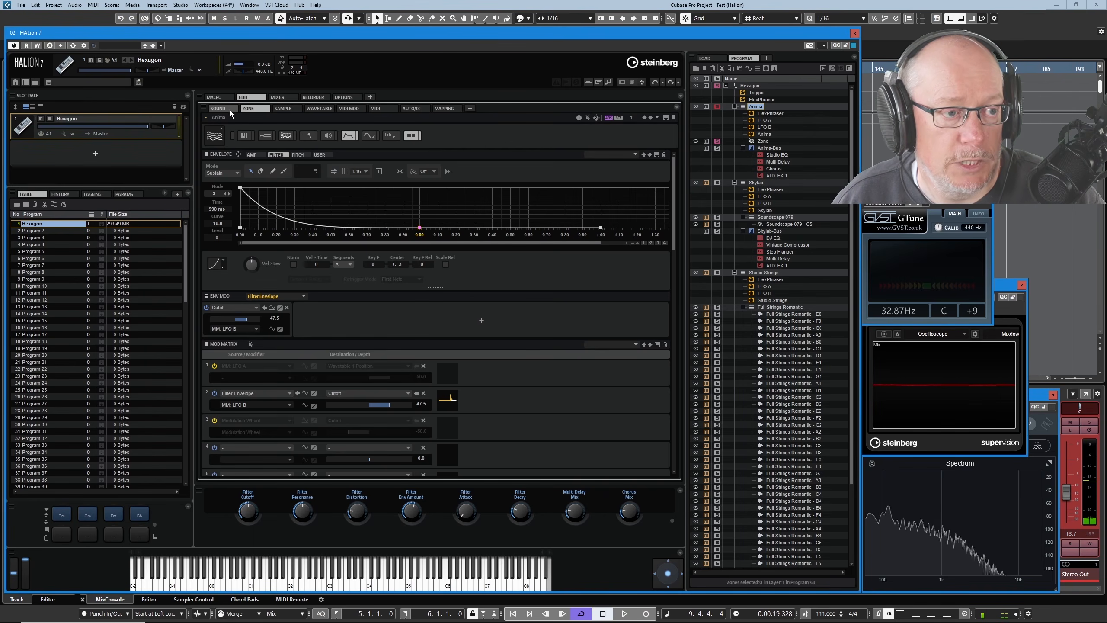
Examine the settings of Anima's LFO B module and return to the zone's modulation matrix.
left_click(412, 135)
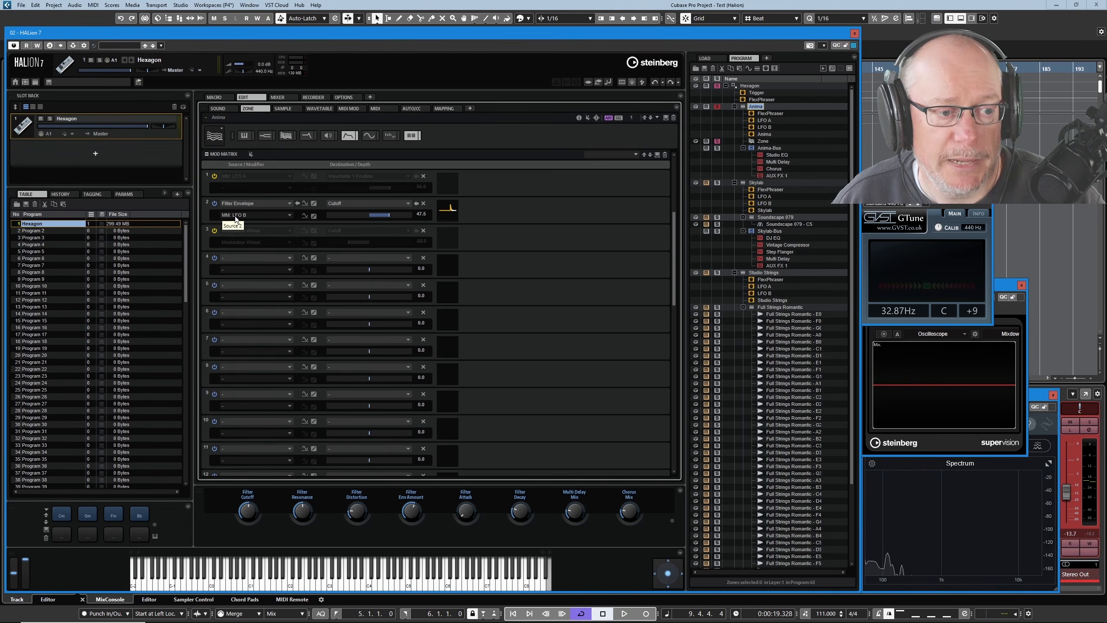
left_click(764, 128)
left_click(217, 108)
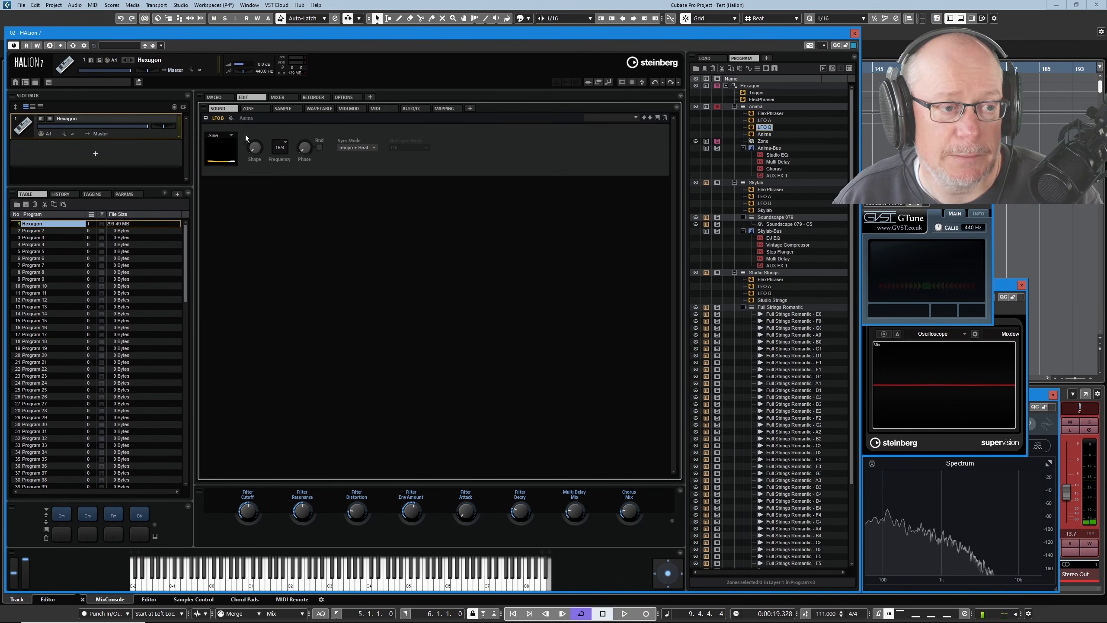
left_click(251, 111)
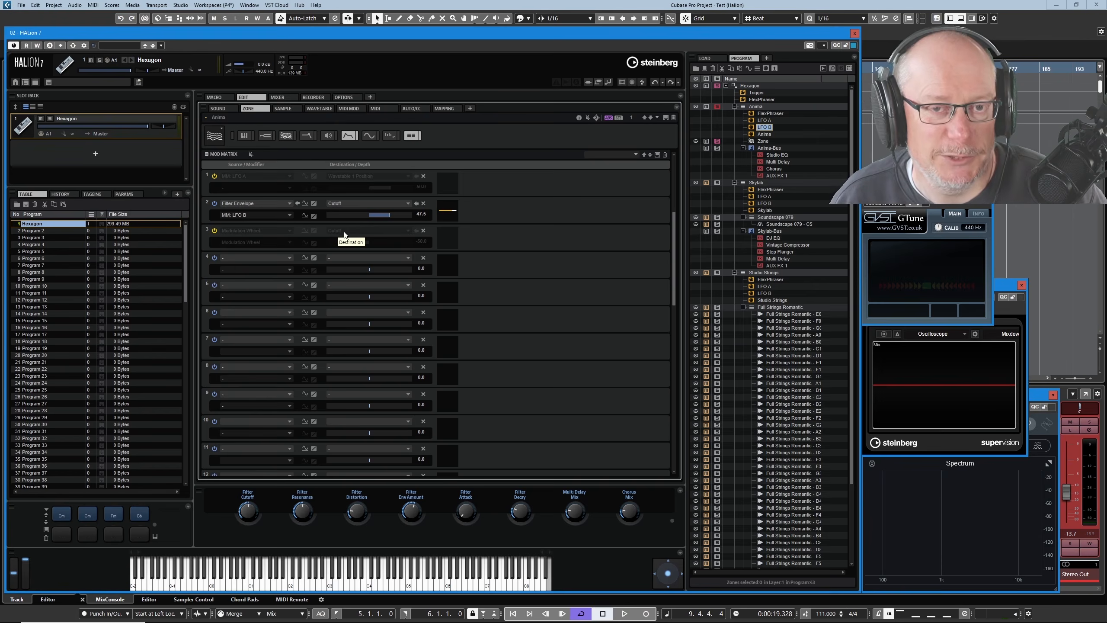
Re-enable the first and third rows of Anima's modulation matrix.
left_click(215, 176)
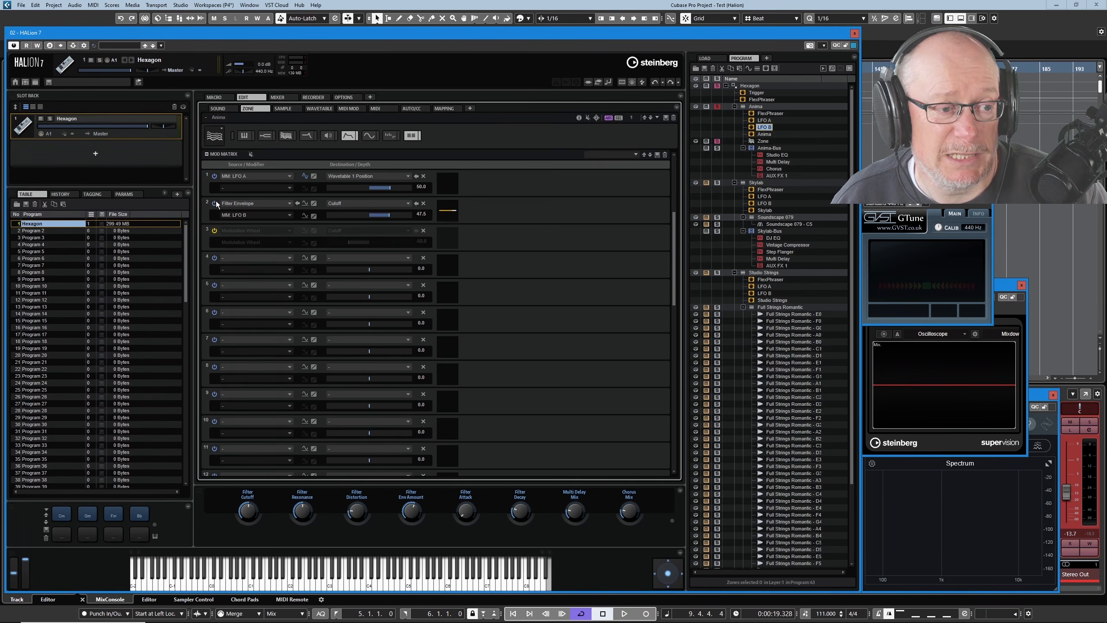
left_click(214, 230)
scroll(502, 276, "up", 3)
scroll(504, 285, "down", 3)
scroll(503, 292, "up", 1)
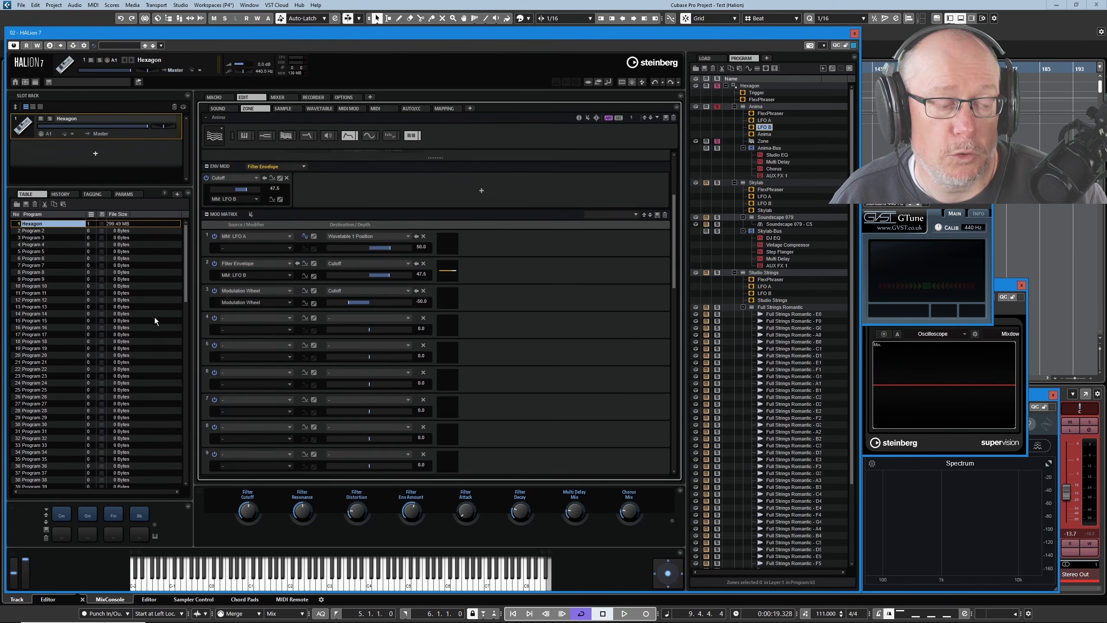